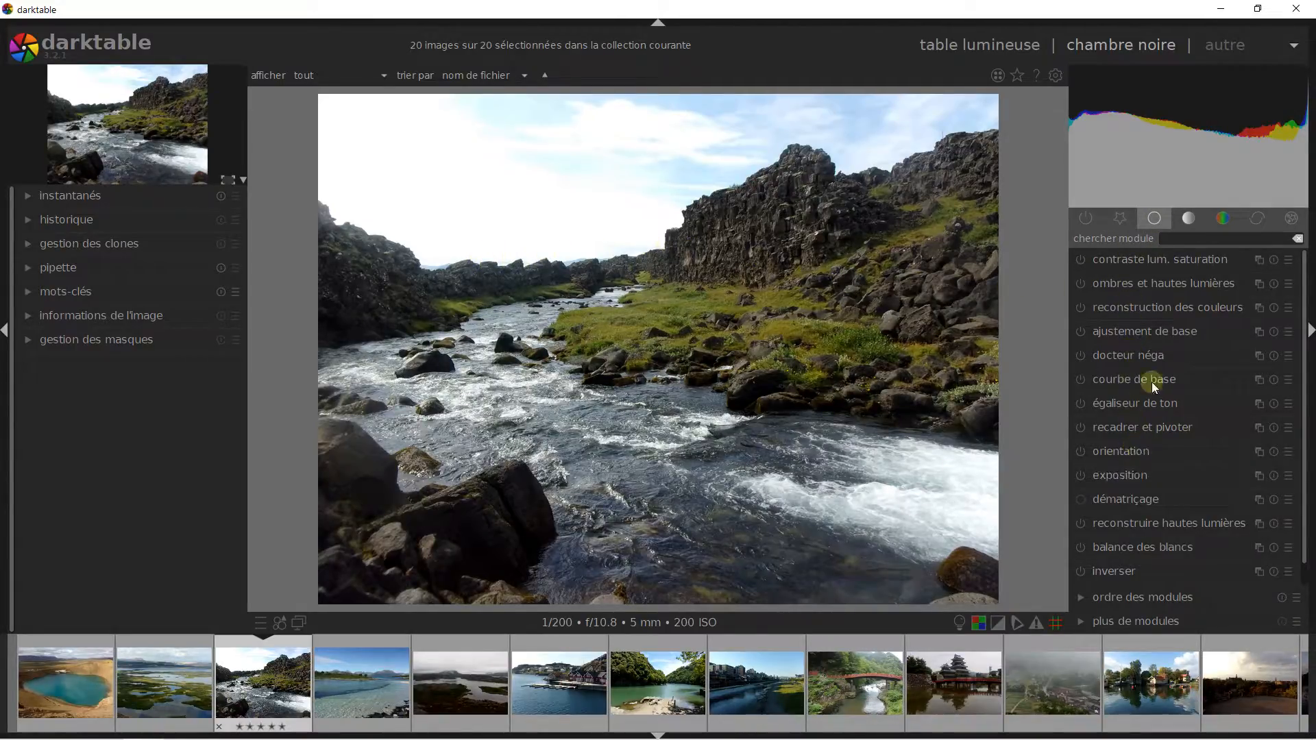
Step: Look through the favourite, active and base module groups to compare the modules they contain
click(1114, 221)
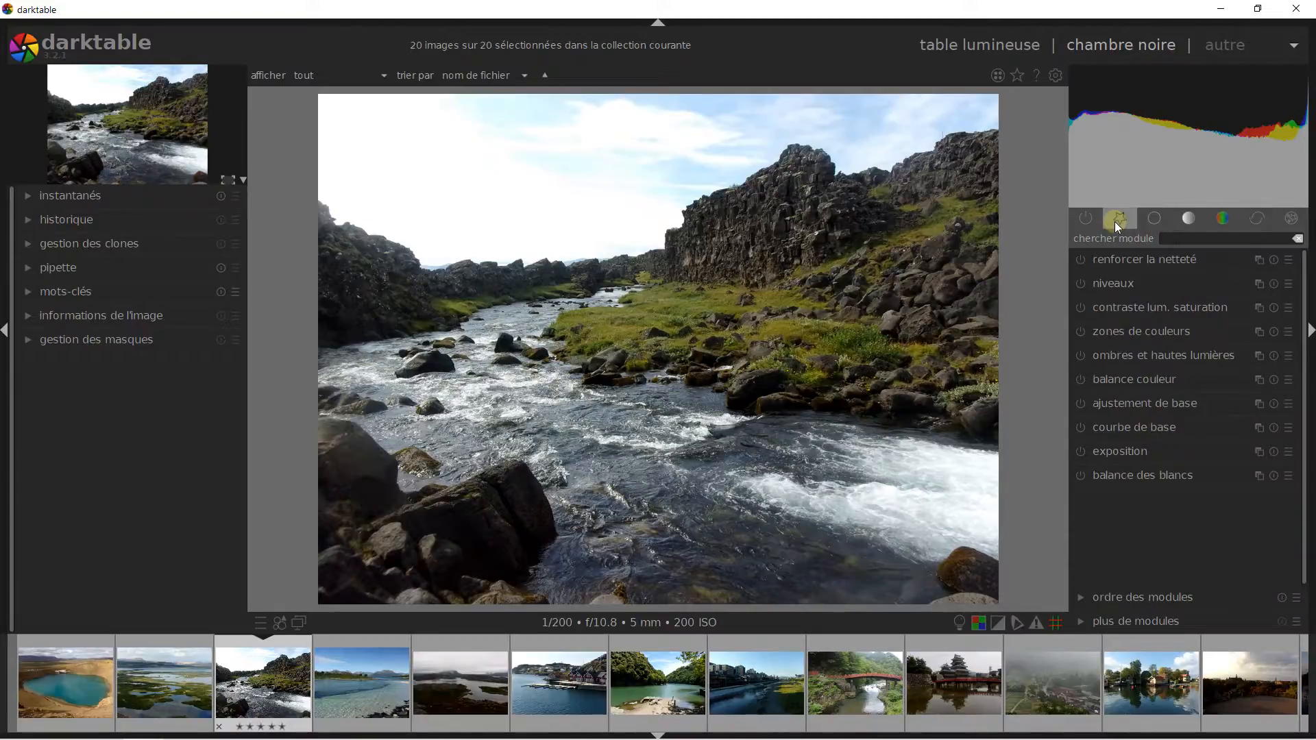
click(1095, 220)
click(1161, 224)
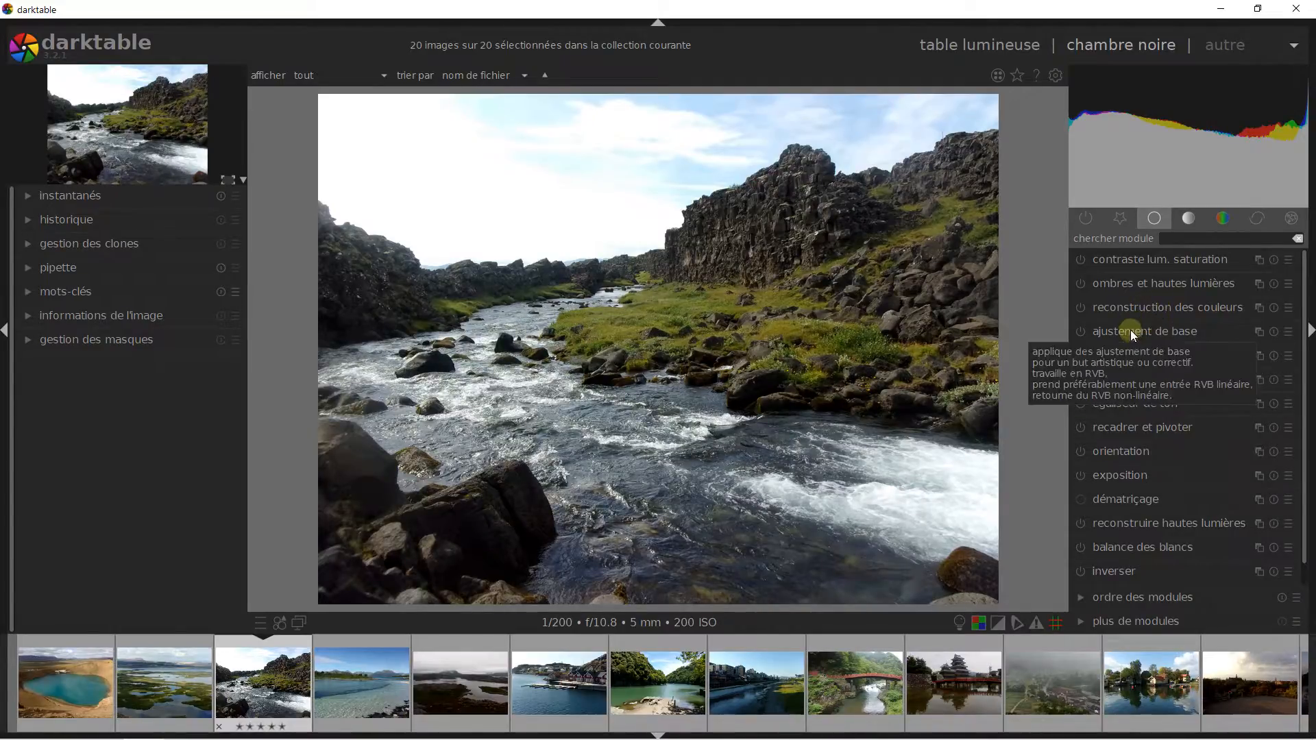
click(1123, 217)
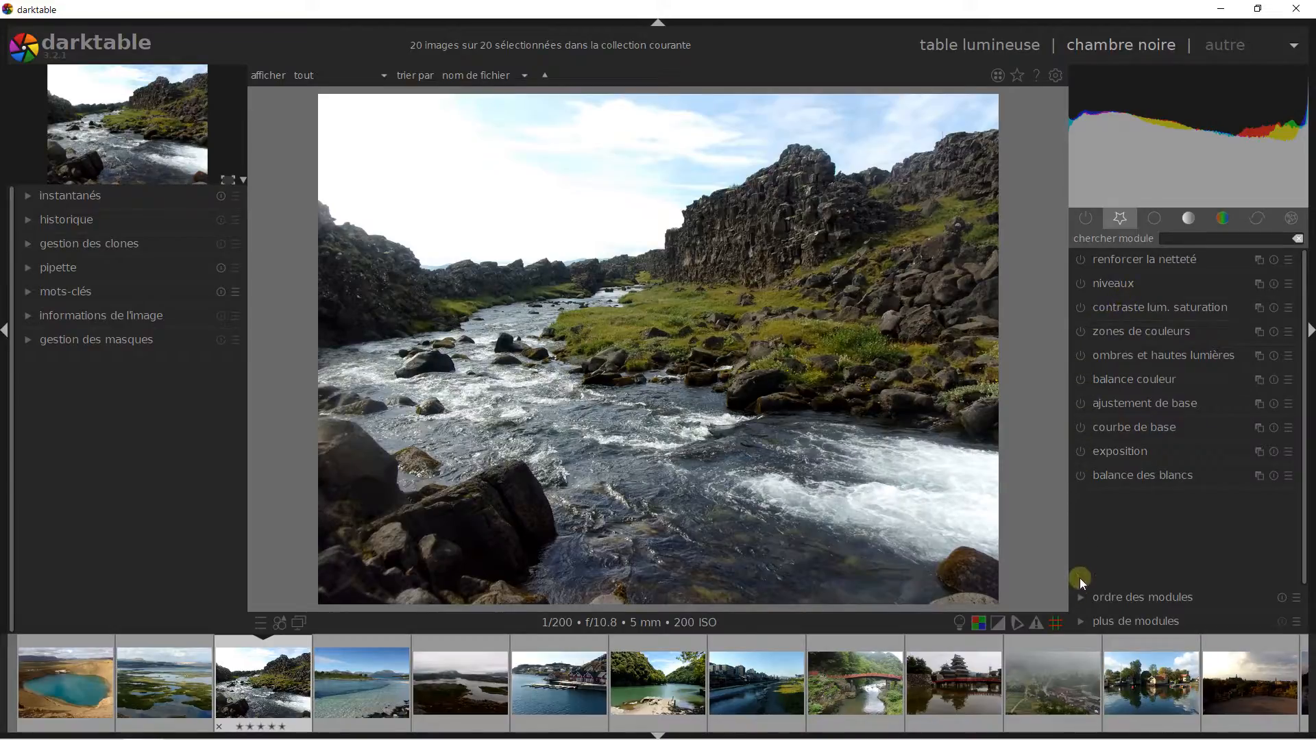
Step: In the full module list, remove "ajustement de base" from the favourites and add it back
click(1082, 621)
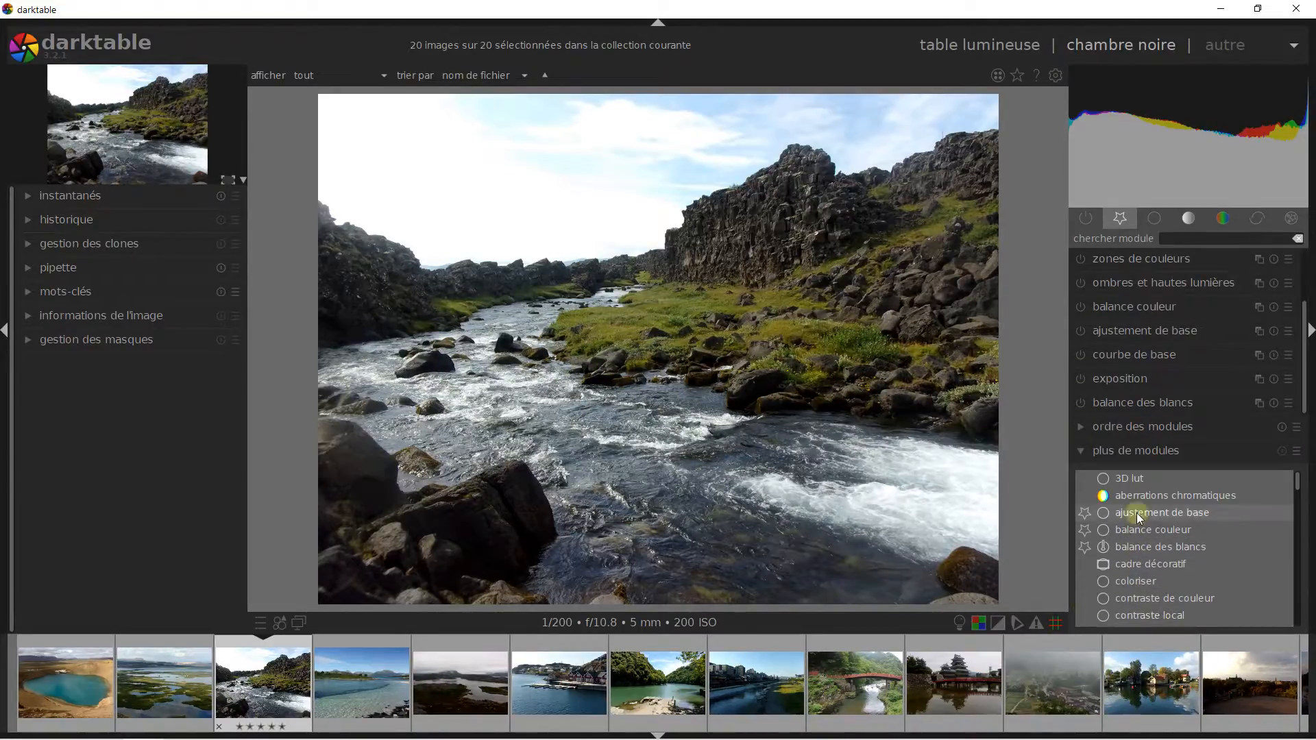
click(1085, 514)
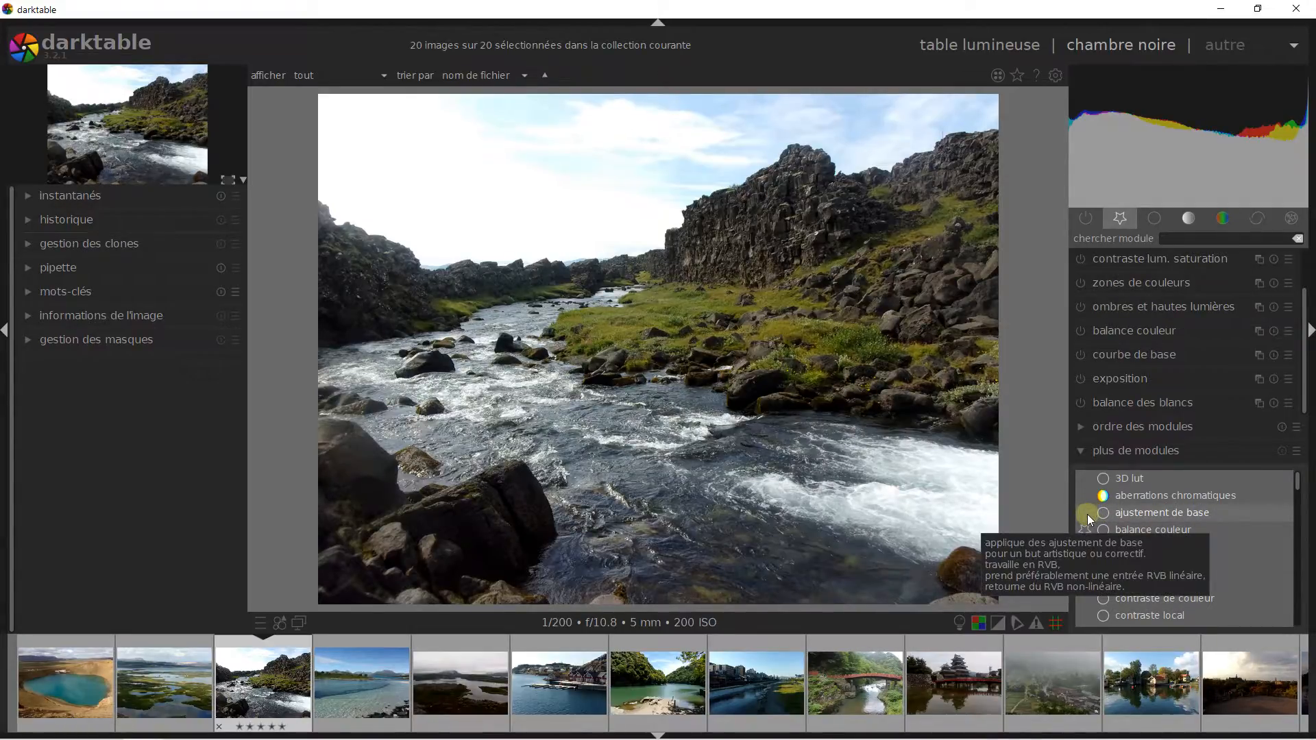
click(1084, 513)
click(1083, 513)
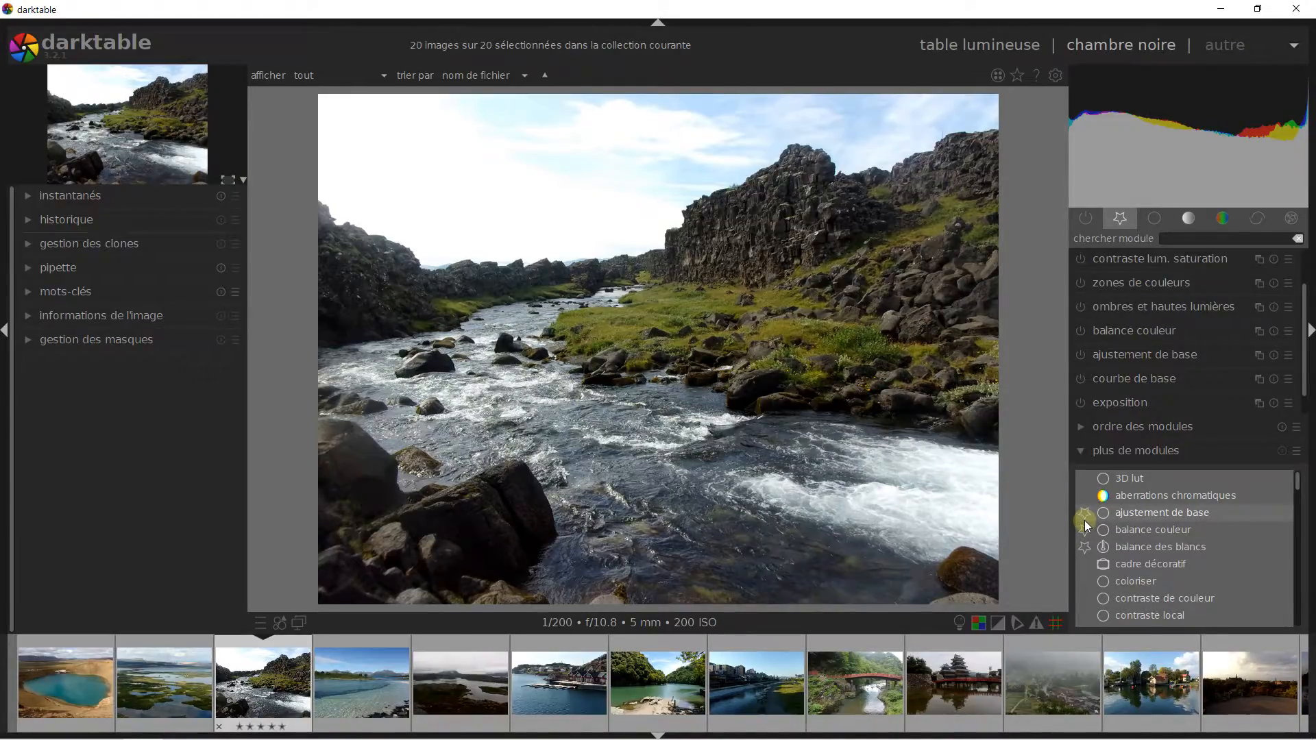
click(1147, 261)
click(1146, 261)
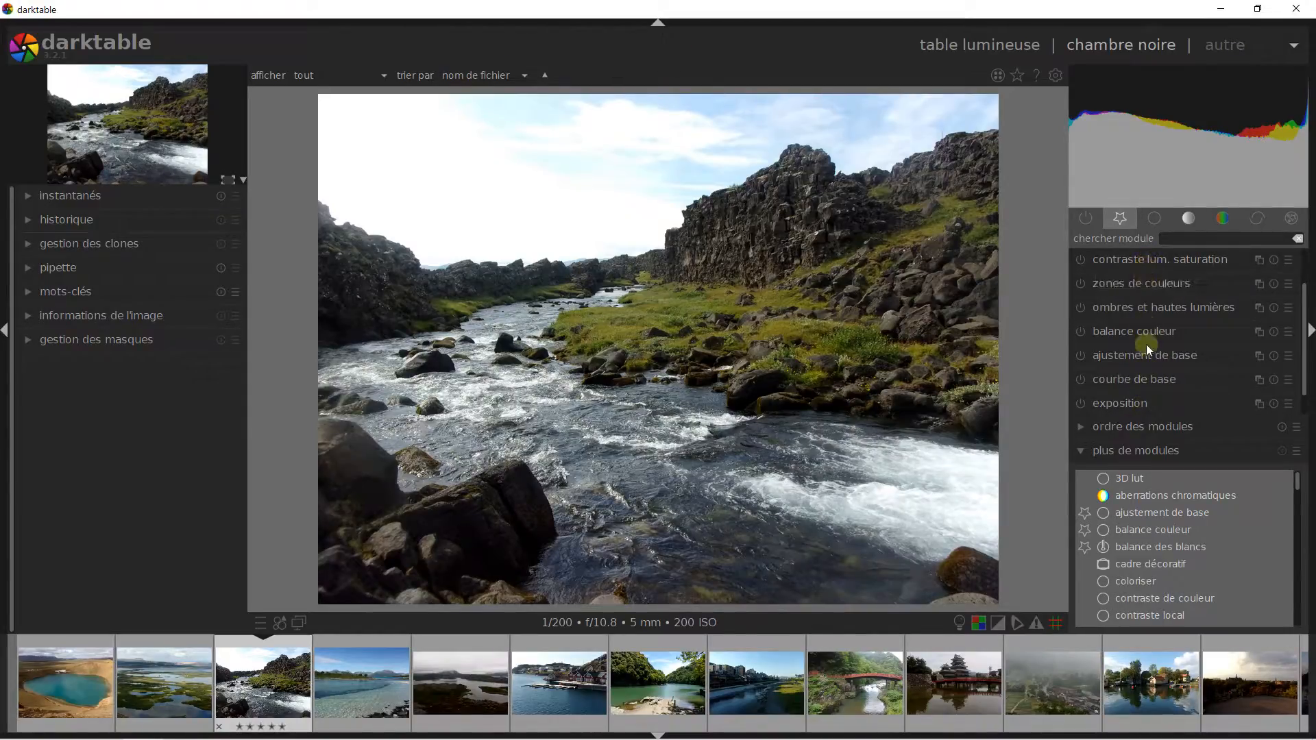
Step: Collapse the full module list and expand the "ajustement de base" module in the base modules group
click(1156, 217)
click(1132, 218)
click(1081, 451)
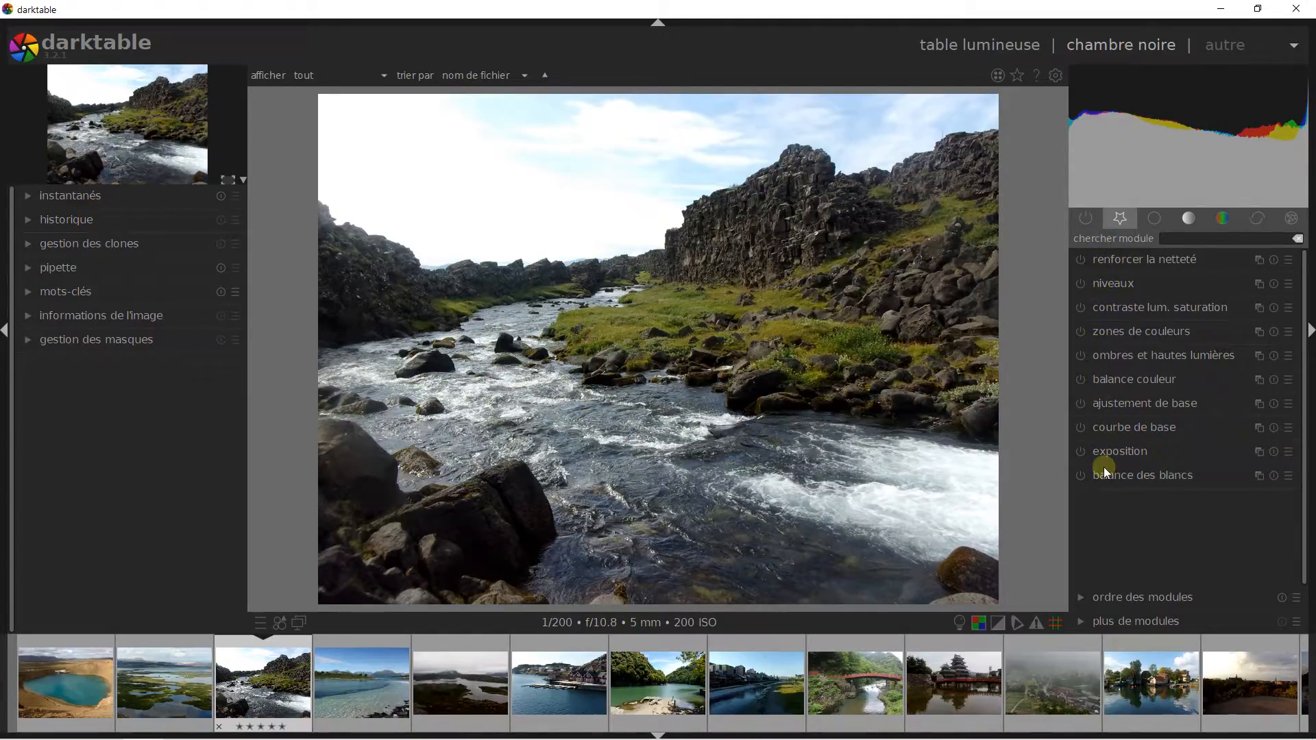
click(1156, 219)
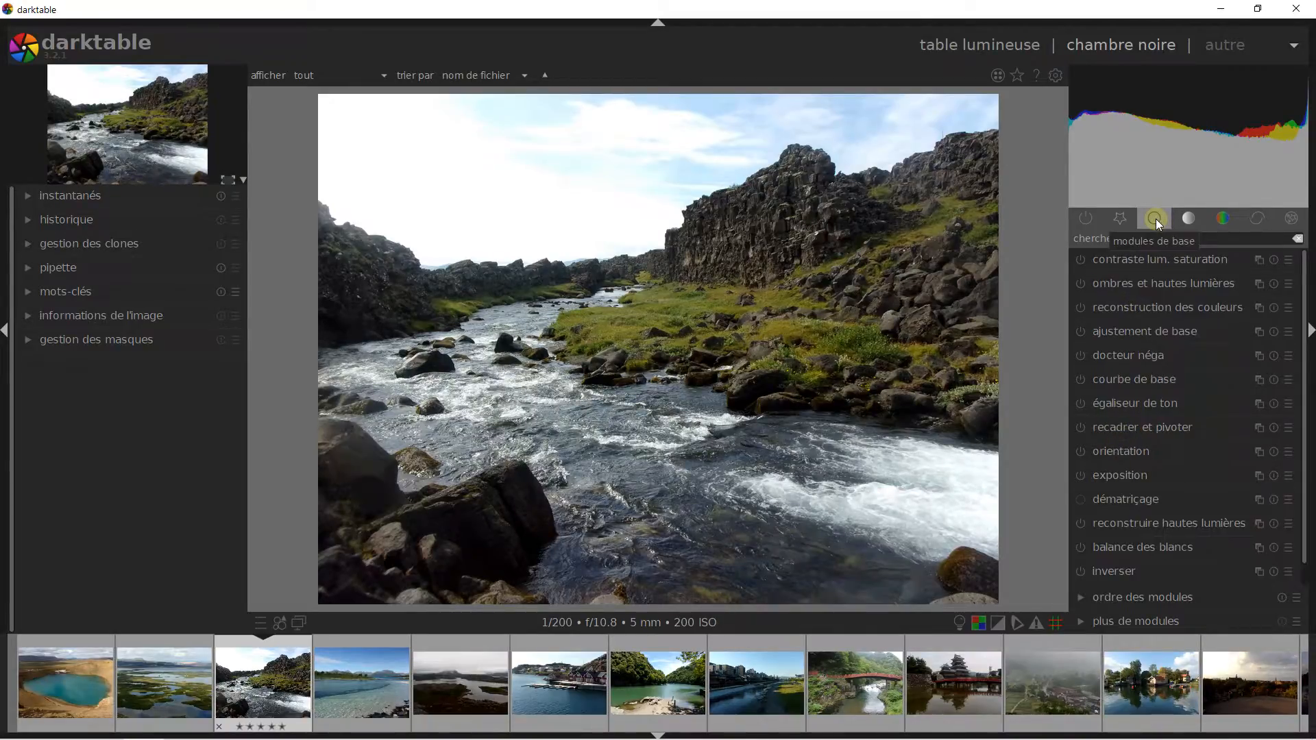
click(1119, 339)
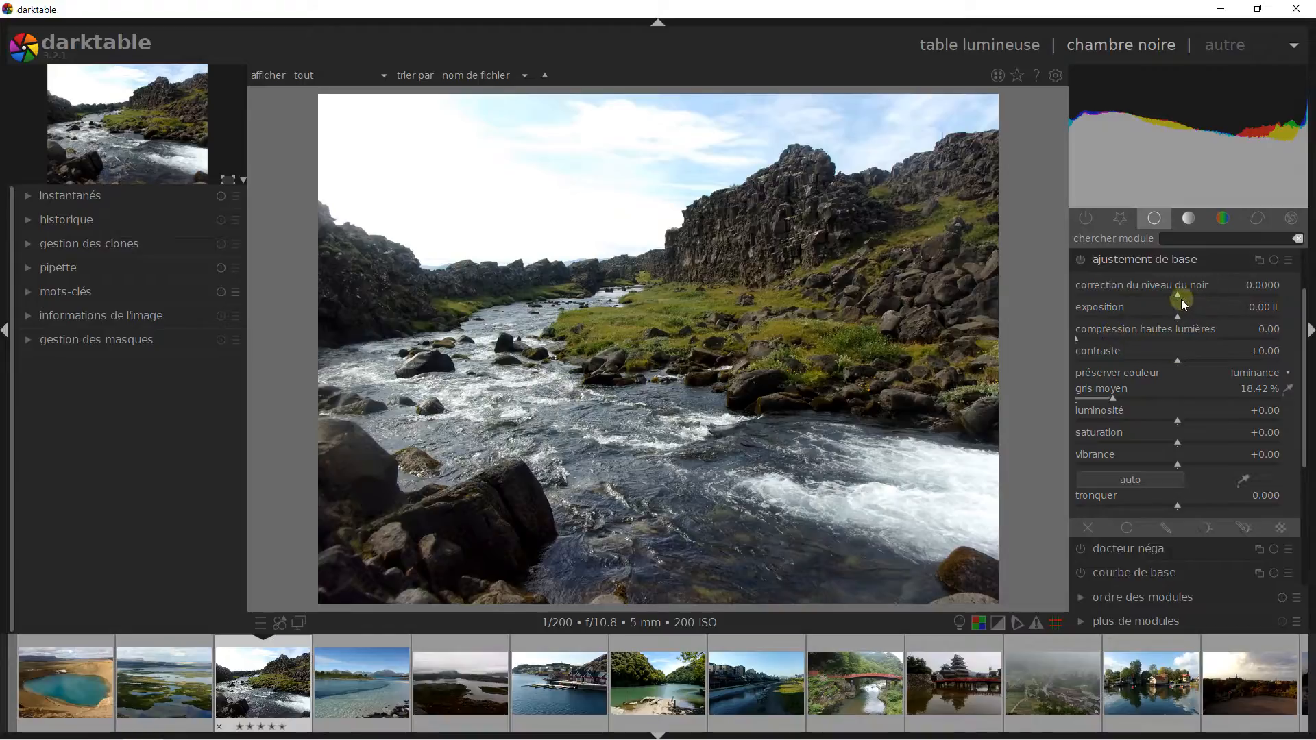
Step: Try black level corrections of 0.0289 and 0.0315 on the river photo and reset the setting to 0
mouse_move(1181, 296)
mouse_down()
mouse_move(1227, 295)
mouse_move(1189, 297)
mouse_move(1207, 294)
mouse_up()
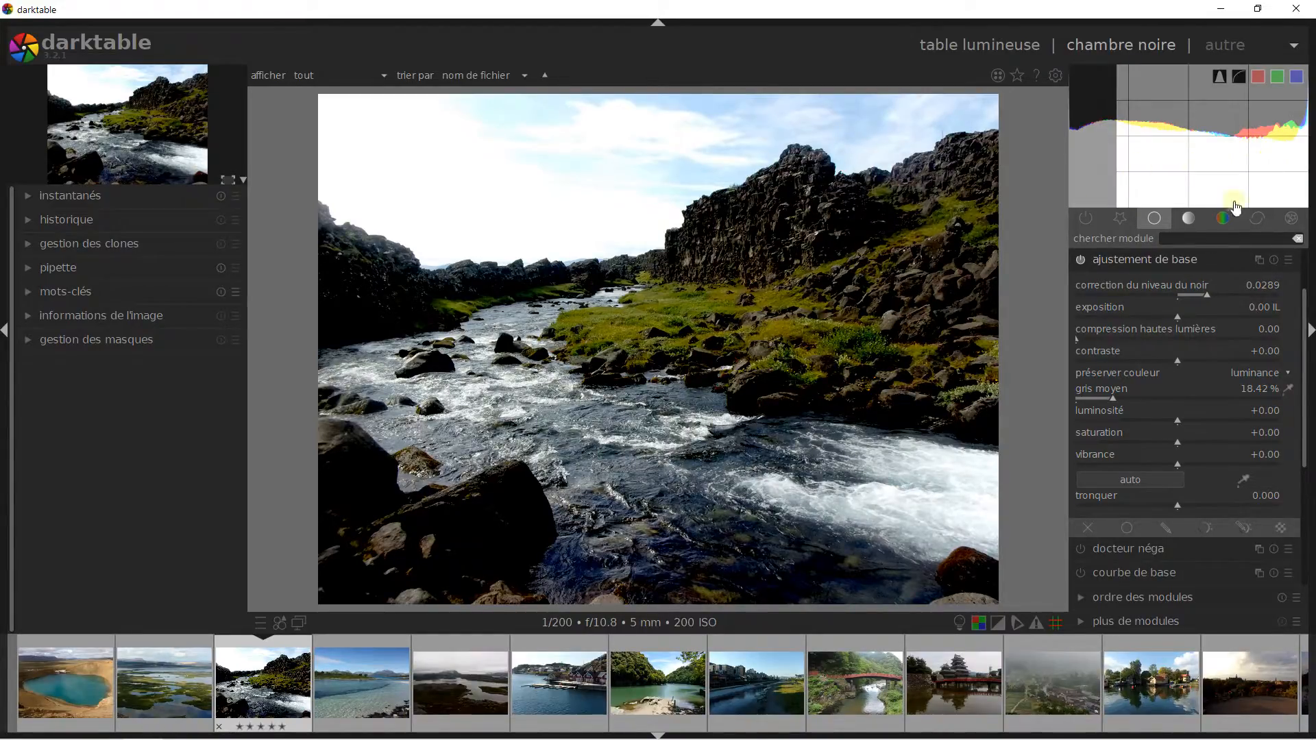
mouse_move(1206, 295)
mouse_down()
mouse_move(1179, 298)
mouse_move(1260, 297)
mouse_move(1100, 294)
mouse_move(1269, 299)
mouse_move(1177, 297)
mouse_move(1211, 294)
mouse_up()
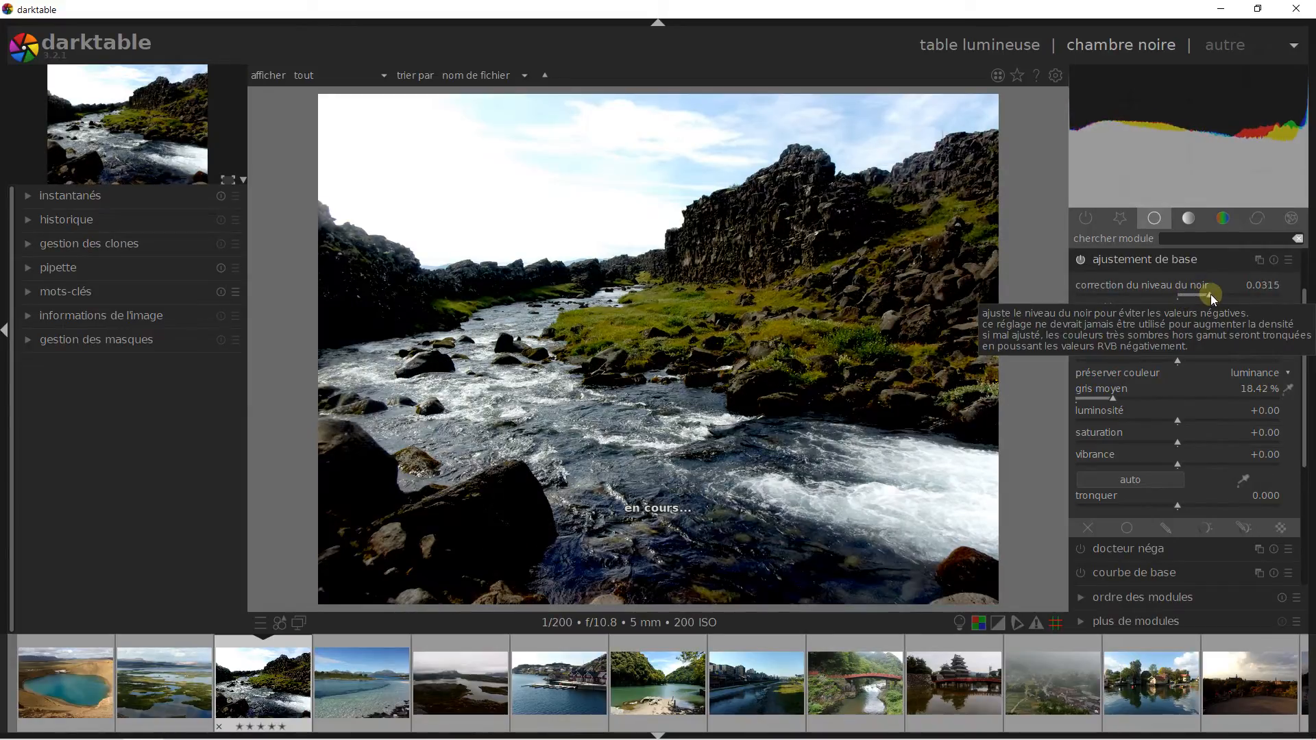
double_click(1210, 294)
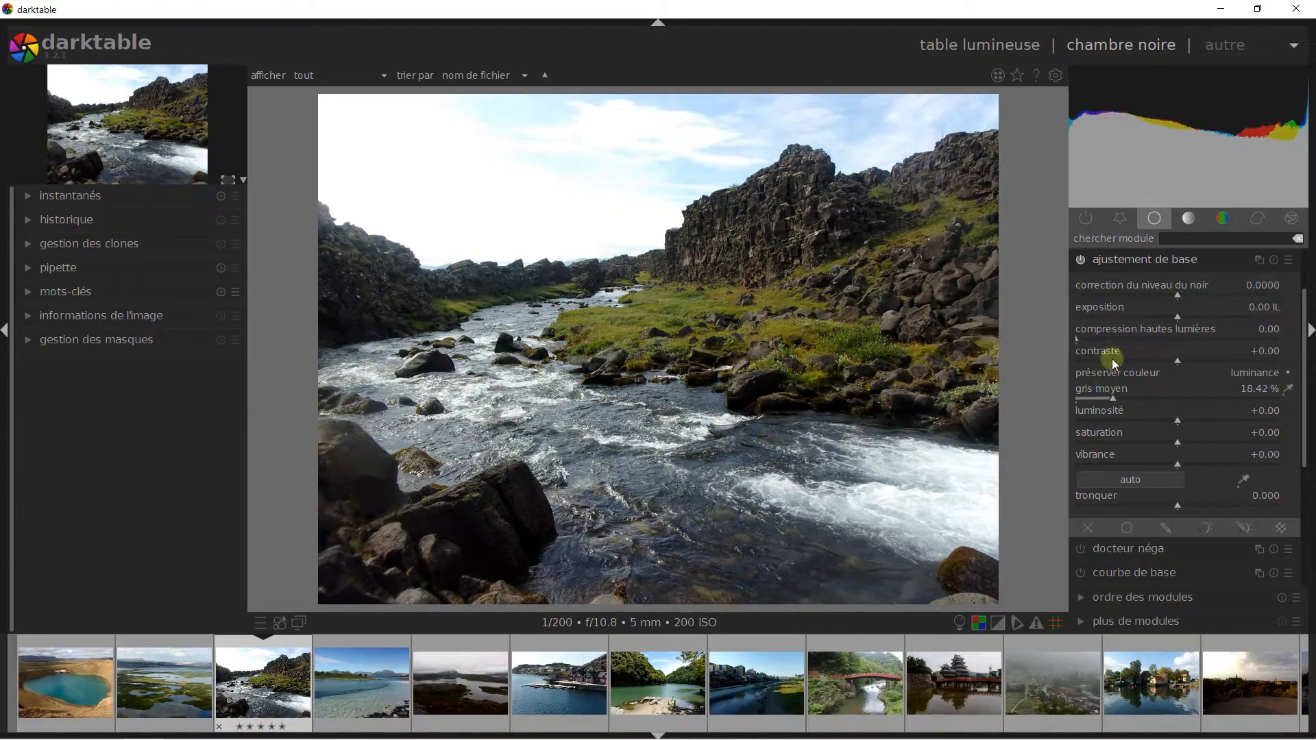
Step: Try raising the exposure, including to 1.02 IL, together with highlight compression, and reset both settings to 0
mouse_move(1177, 318)
mouse_down()
mouse_move(1246, 319)
mouse_move(1108, 315)
mouse_move(1256, 320)
mouse_move(1190, 319)
mouse_move(1215, 296)
mouse_move(1191, 299)
mouse_up()
double_click(1180, 296)
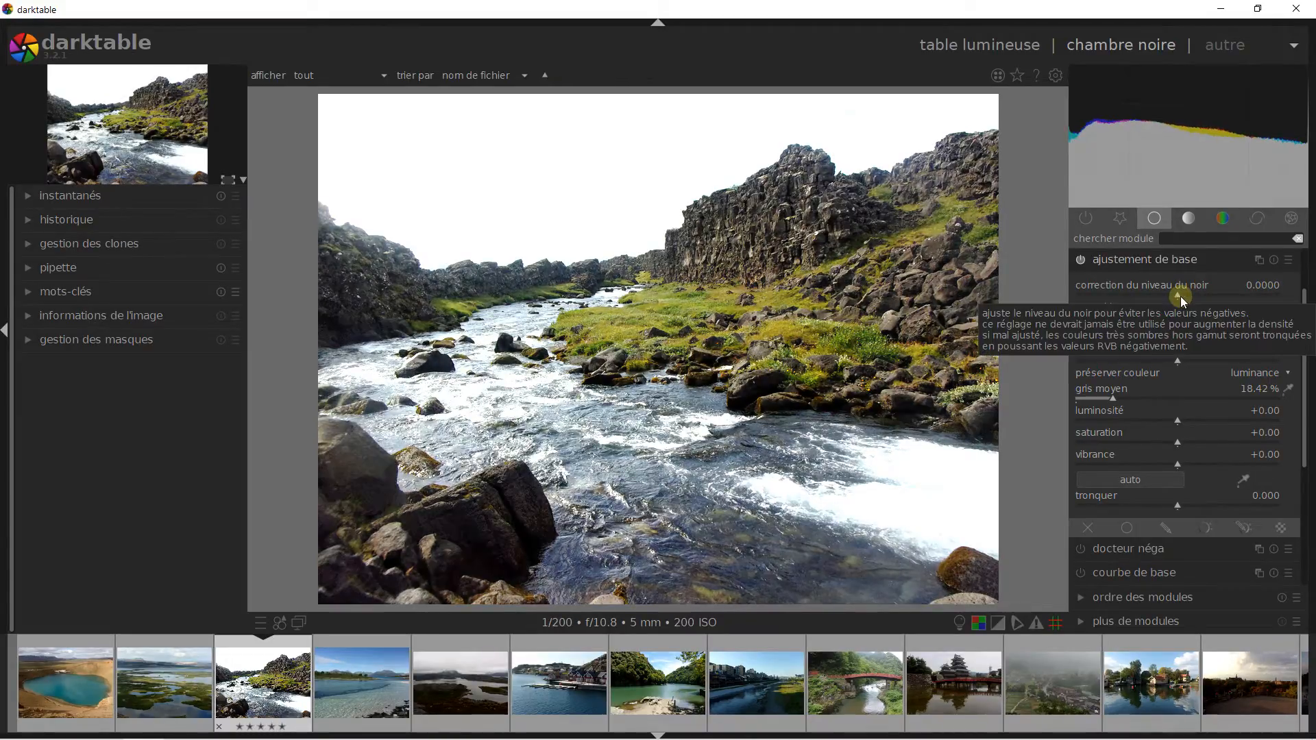
double_click(1203, 318)
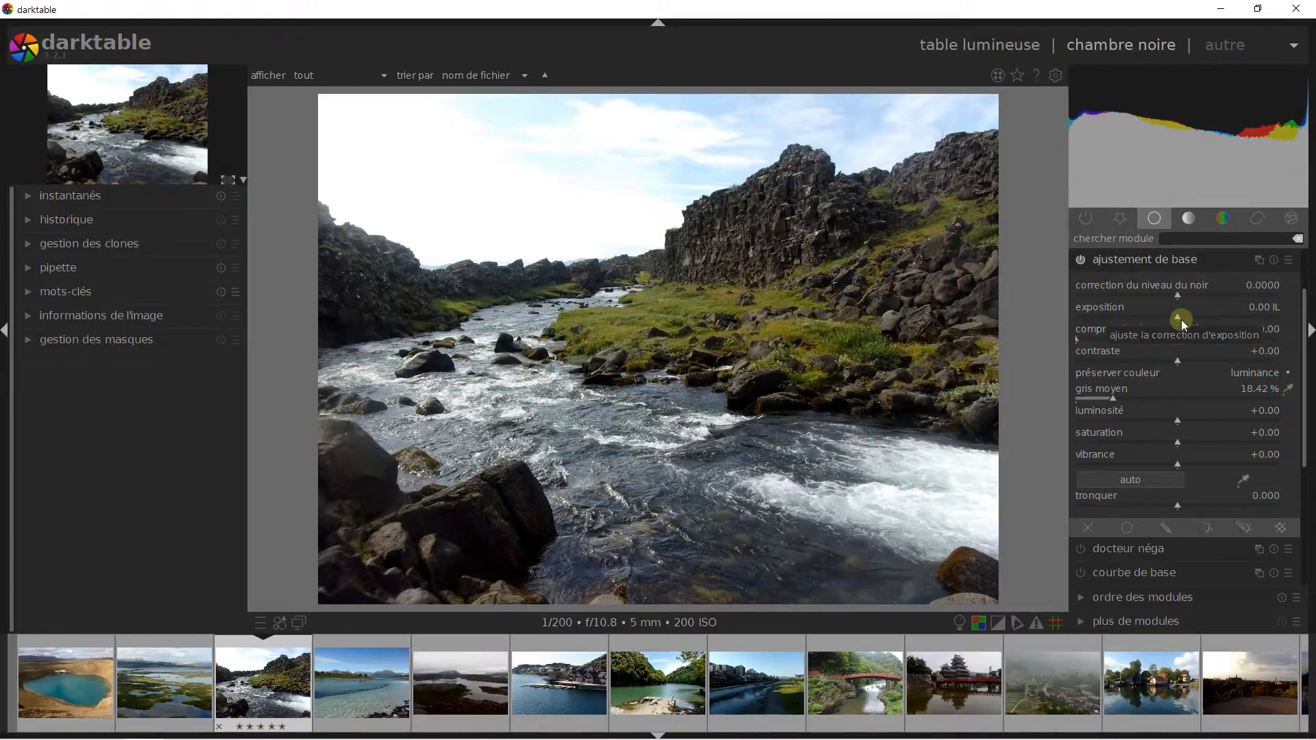
mouse_move(1084, 339)
mouse_down()
mouse_move(1202, 340)
mouse_move(1081, 342)
mouse_up()
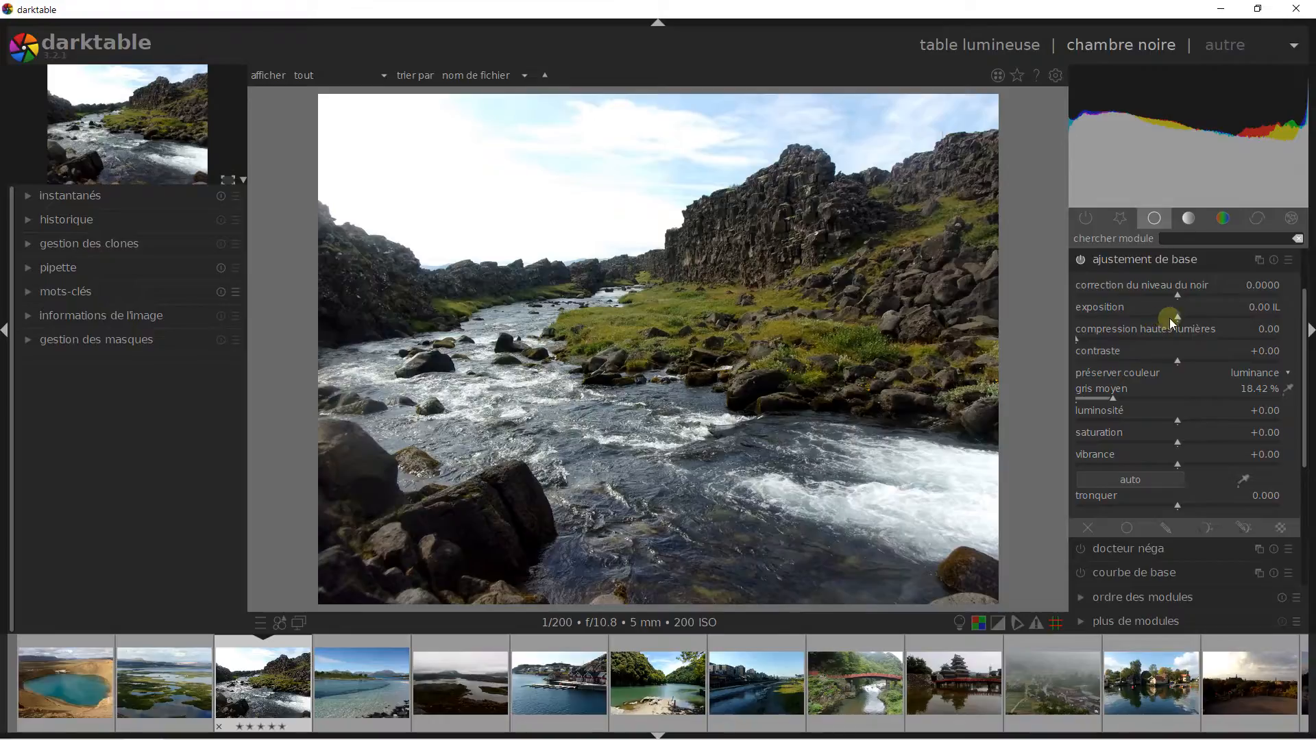
drag(1178, 316, 1203, 319)
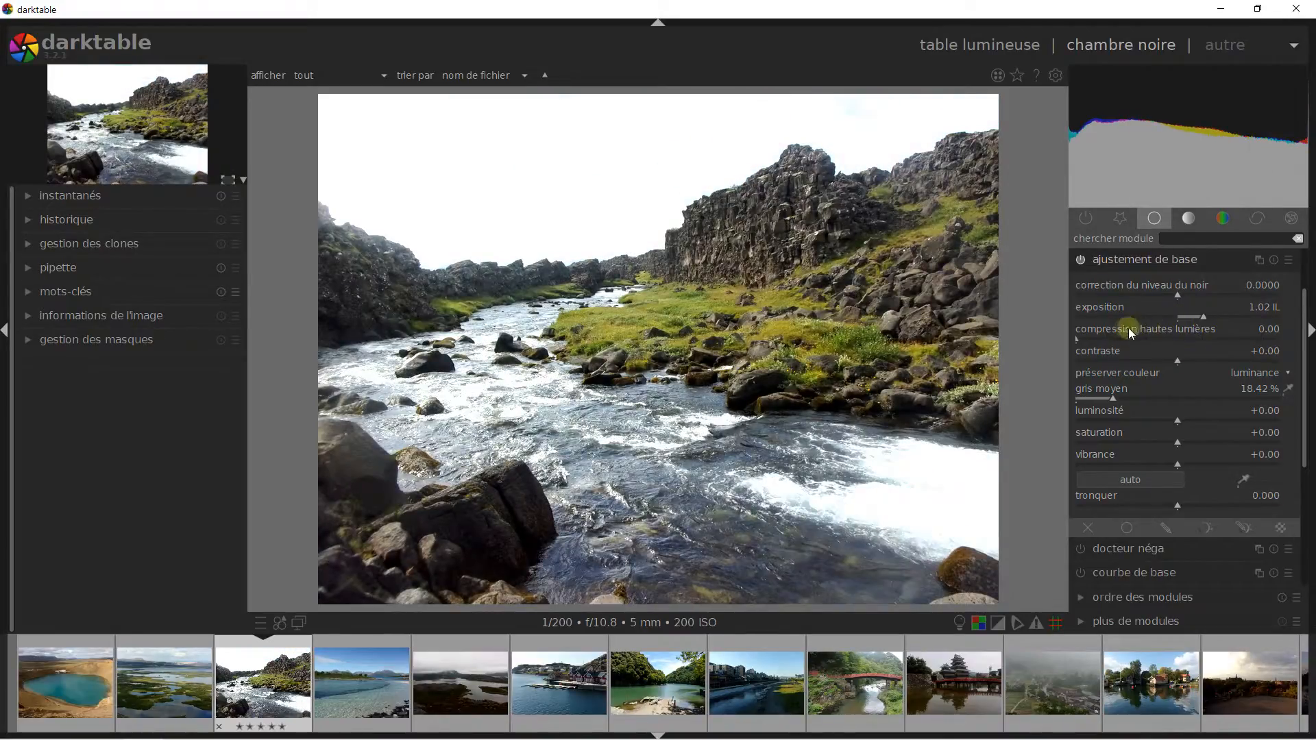
drag(1107, 350, 1058, 344)
double_click(1203, 317)
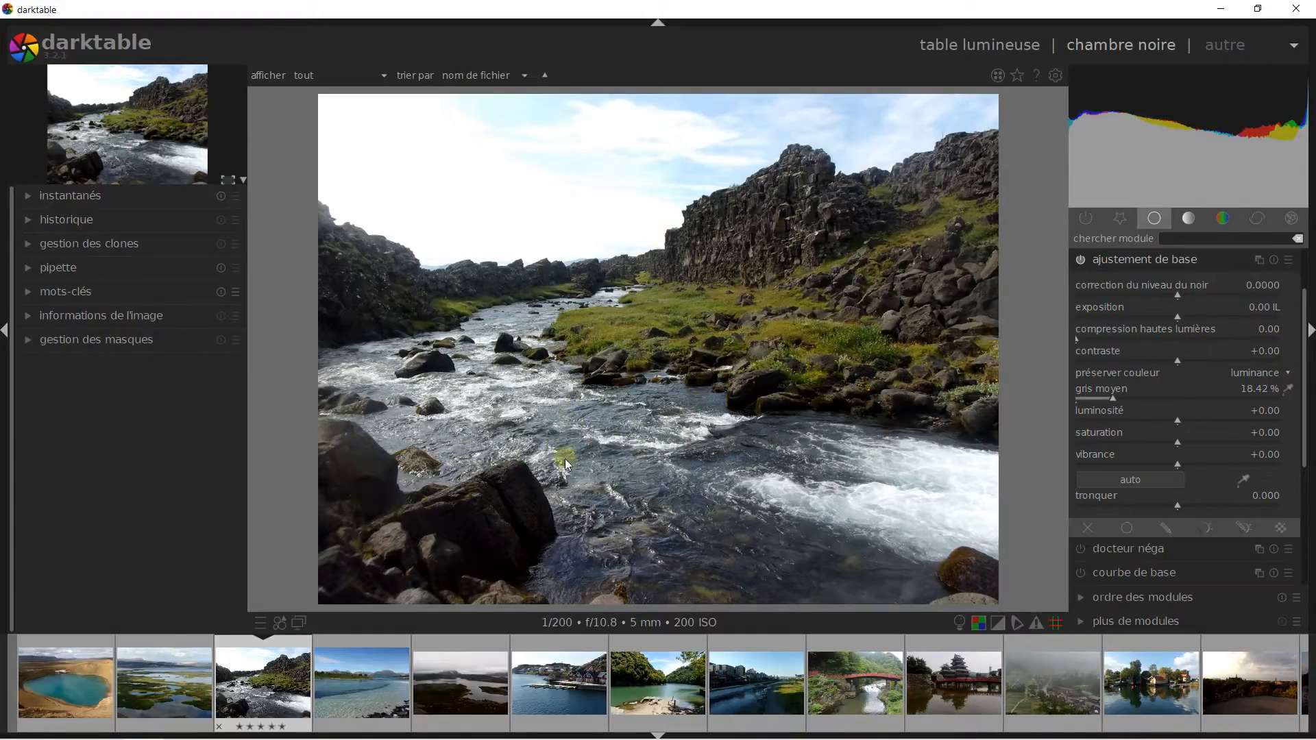
Step: Test and reset the contrast, and set "gris moyen" to 12.46 % and "luminosité" to -0.01
mouse_move(1178, 364)
mouse_down()
mouse_move(1256, 361)
mouse_move(1099, 355)
mouse_move(1228, 355)
mouse_move(1172, 356)
mouse_move(1176, 367)
mouse_up()
double_click(1174, 362)
mouse_move(1113, 396)
mouse_down()
mouse_move(1160, 394)
mouse_move(1101, 401)
mouse_up()
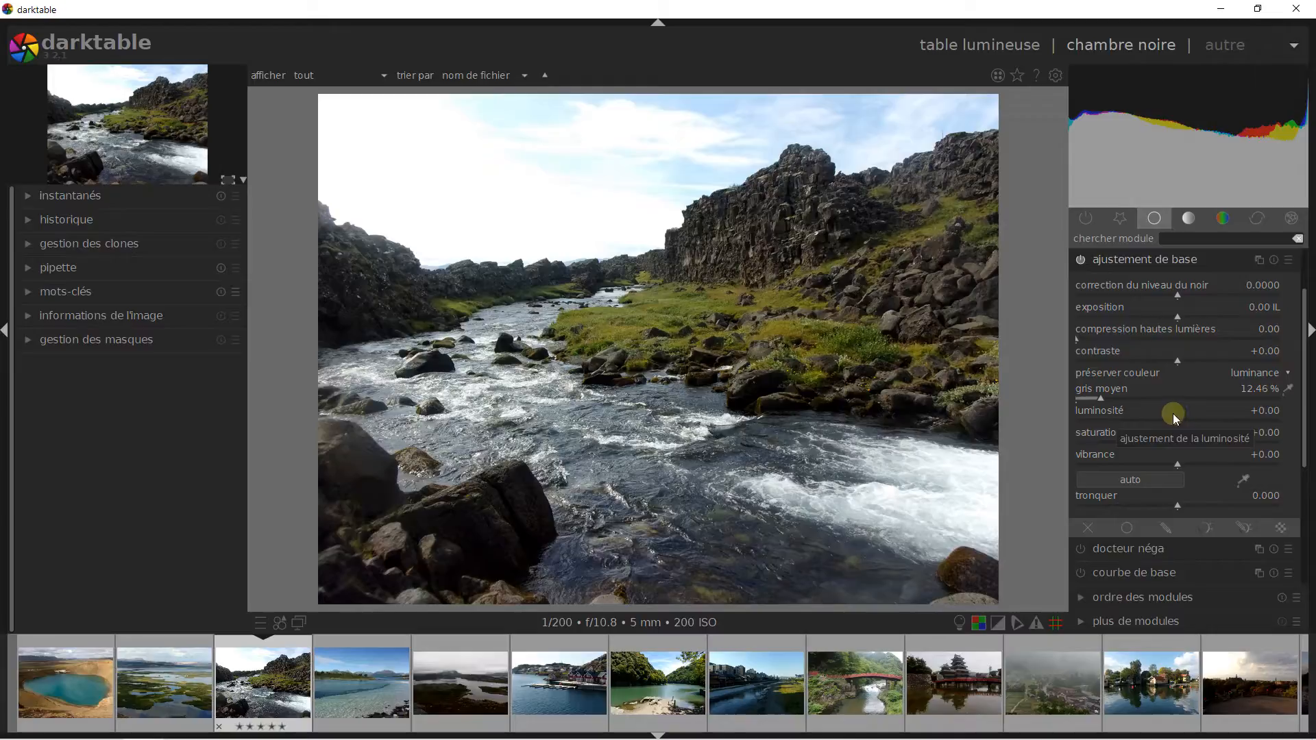
mouse_move(1176, 428)
mouse_down()
mouse_move(1209, 422)
mouse_move(1166, 430)
mouse_move(1177, 429)
mouse_up()
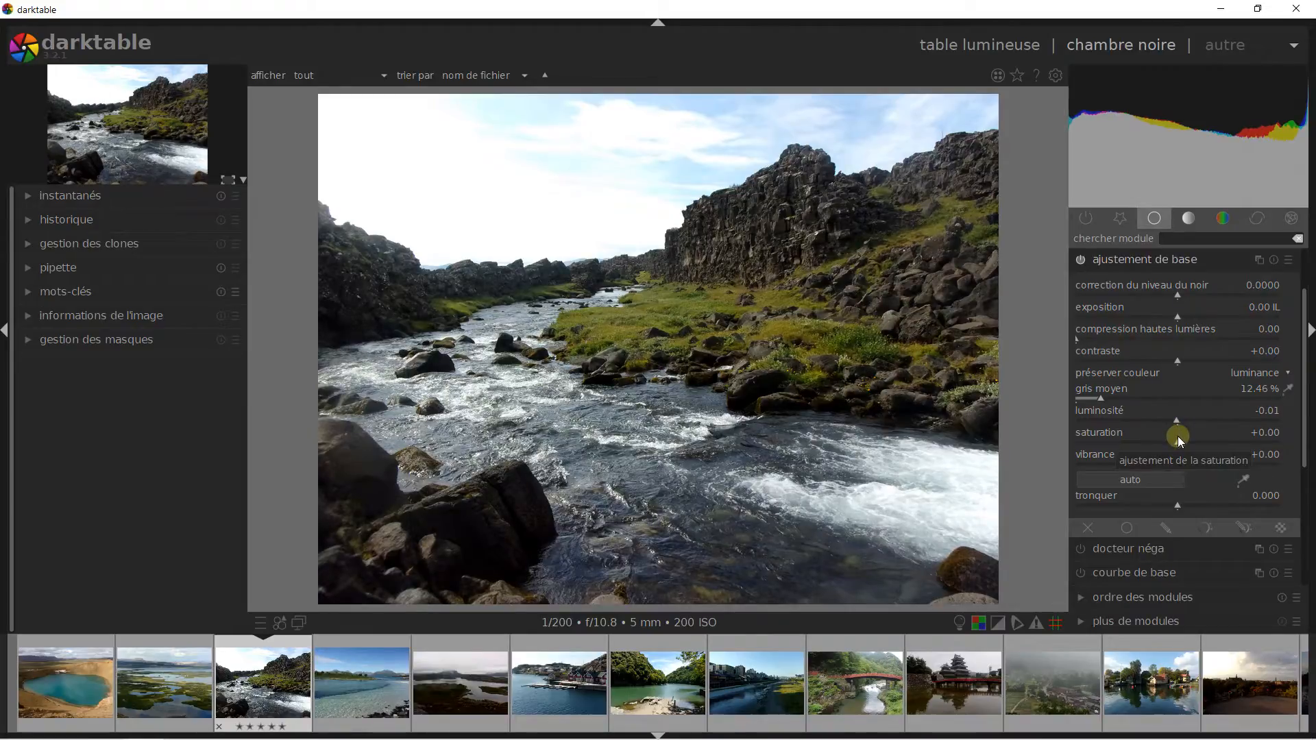
Step: Try a saturation of +0.41 and a vibrance of +0.38, and reset both to 0
click(1179, 443)
drag(1194, 445, 1237, 444)
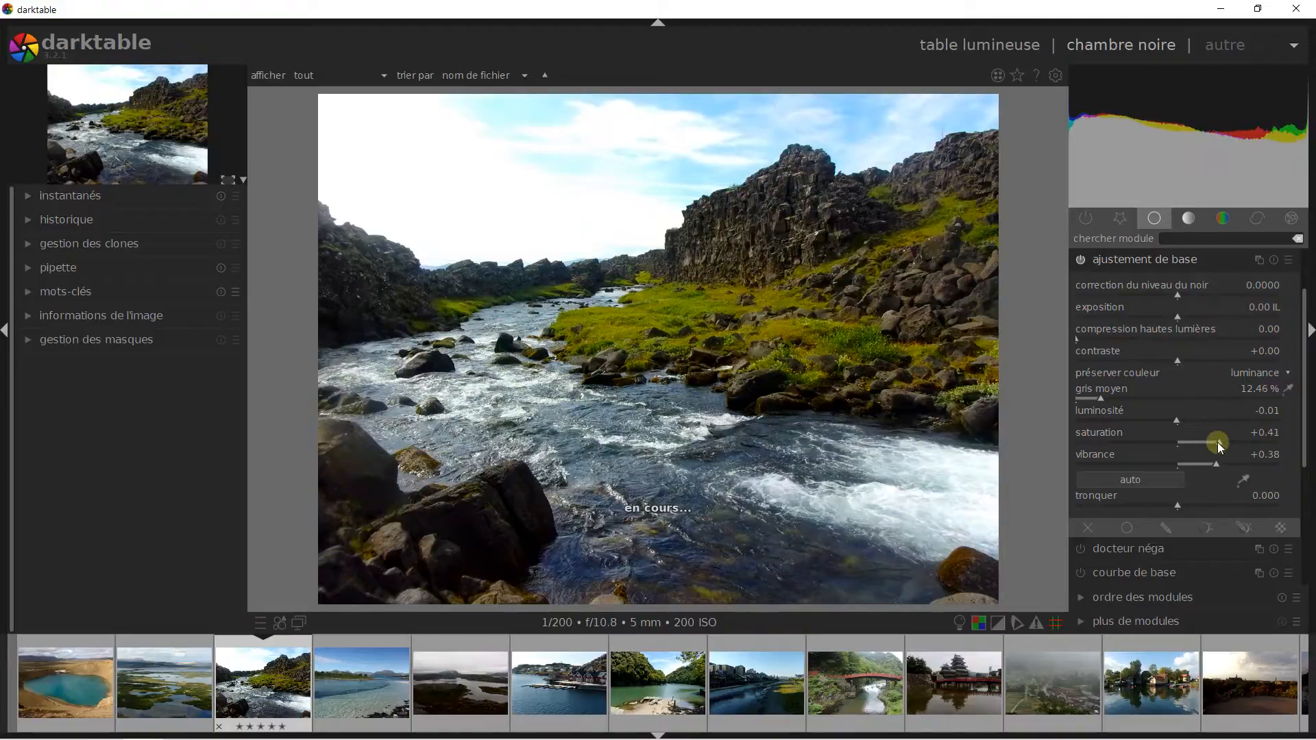
click(1218, 445)
double_click(1219, 446)
double_click(1211, 465)
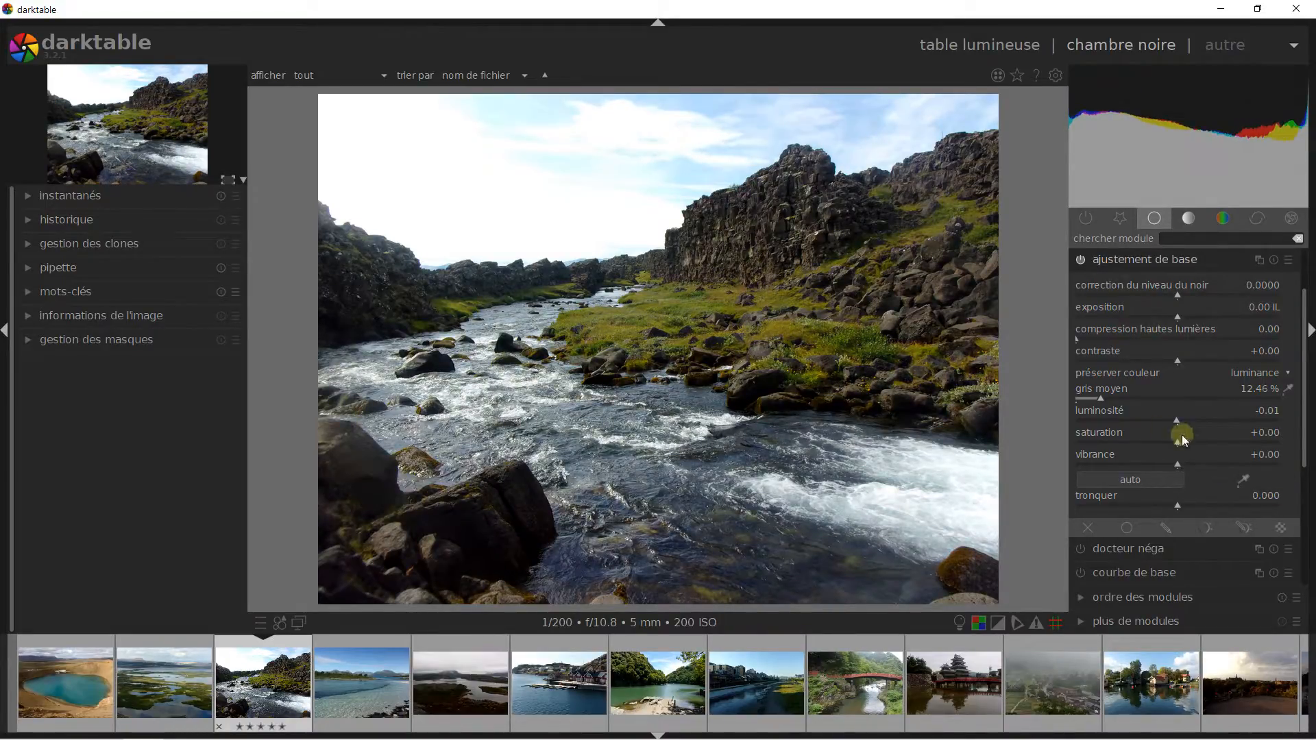
Step: Set "préserver couleur" to "somme RVB" and apply the automatic adjustment to the river photo
click(1130, 478)
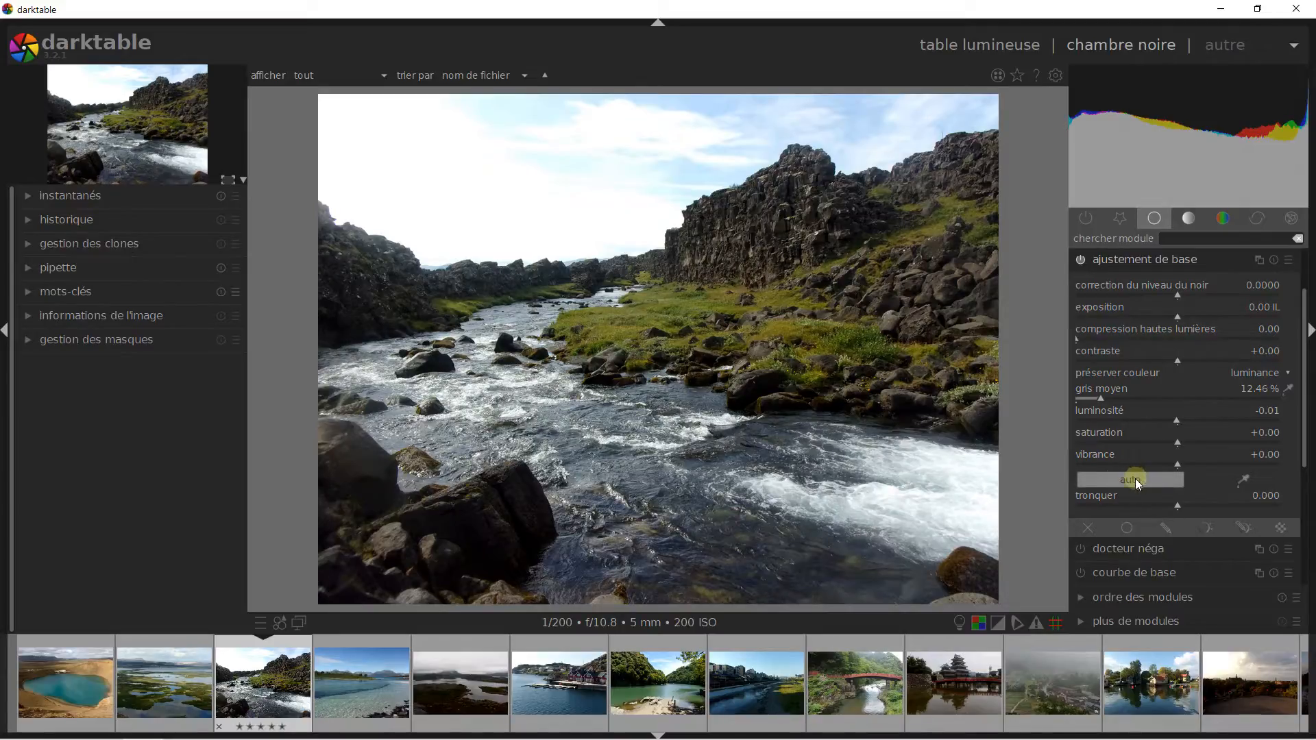
scroll(1158, 359, up, 2)
scroll(1158, 370, down, 3)
double_click(1187, 359)
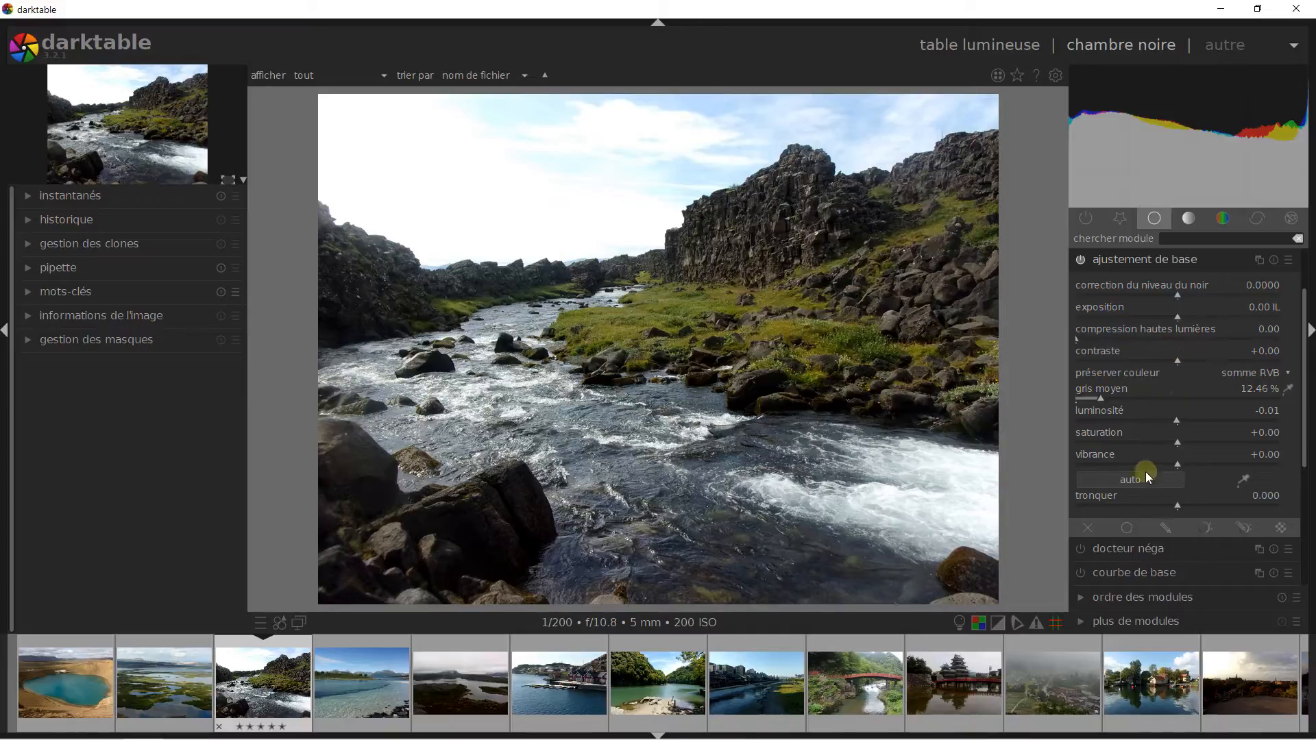
click(1140, 480)
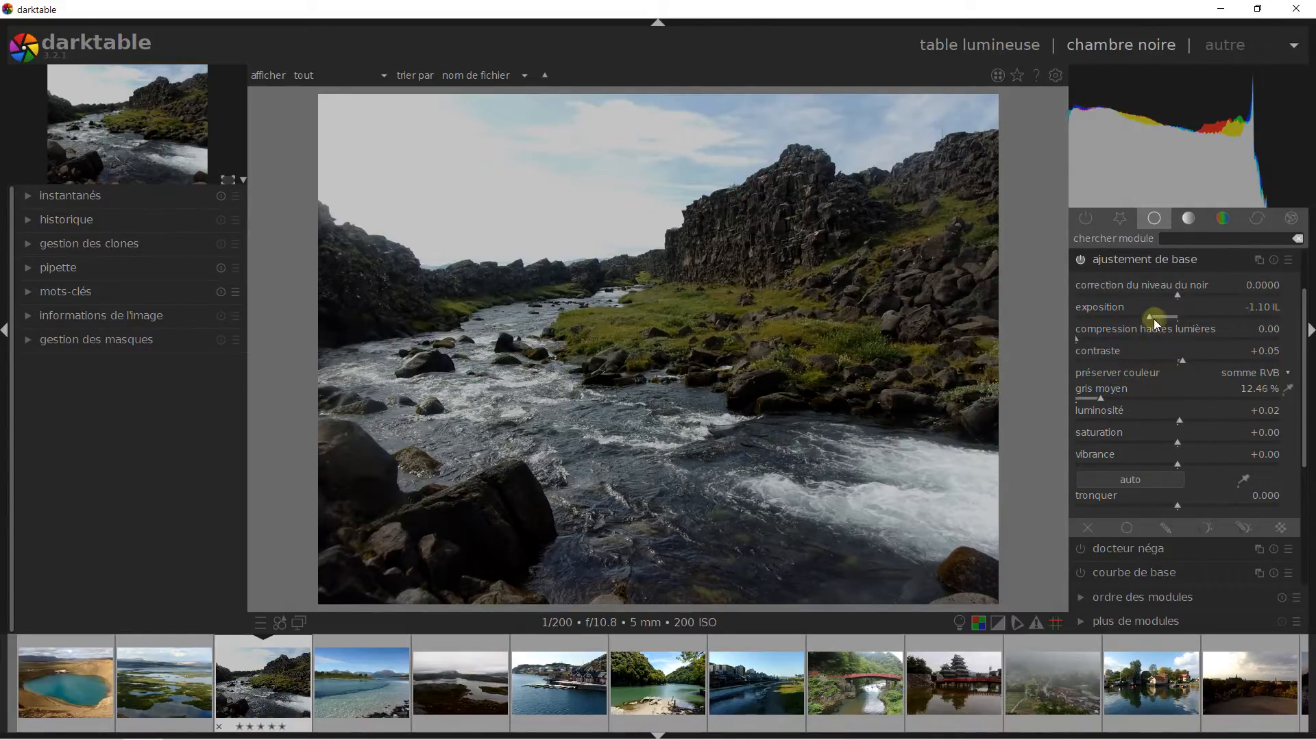
Step: Reset the exposure to 0 IL and raise the contrast to +0.07
drag(1152, 318, 1182, 320)
double_click(1181, 320)
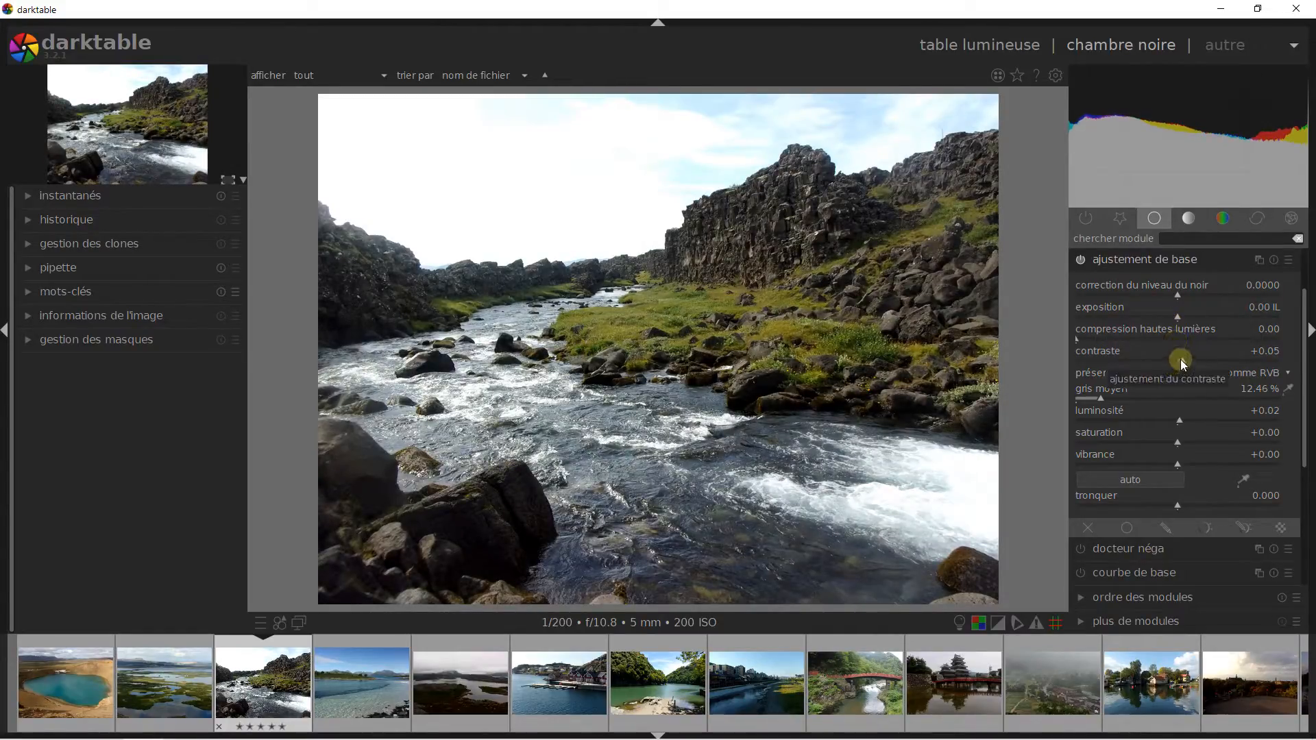
drag(1183, 364, 1192, 363)
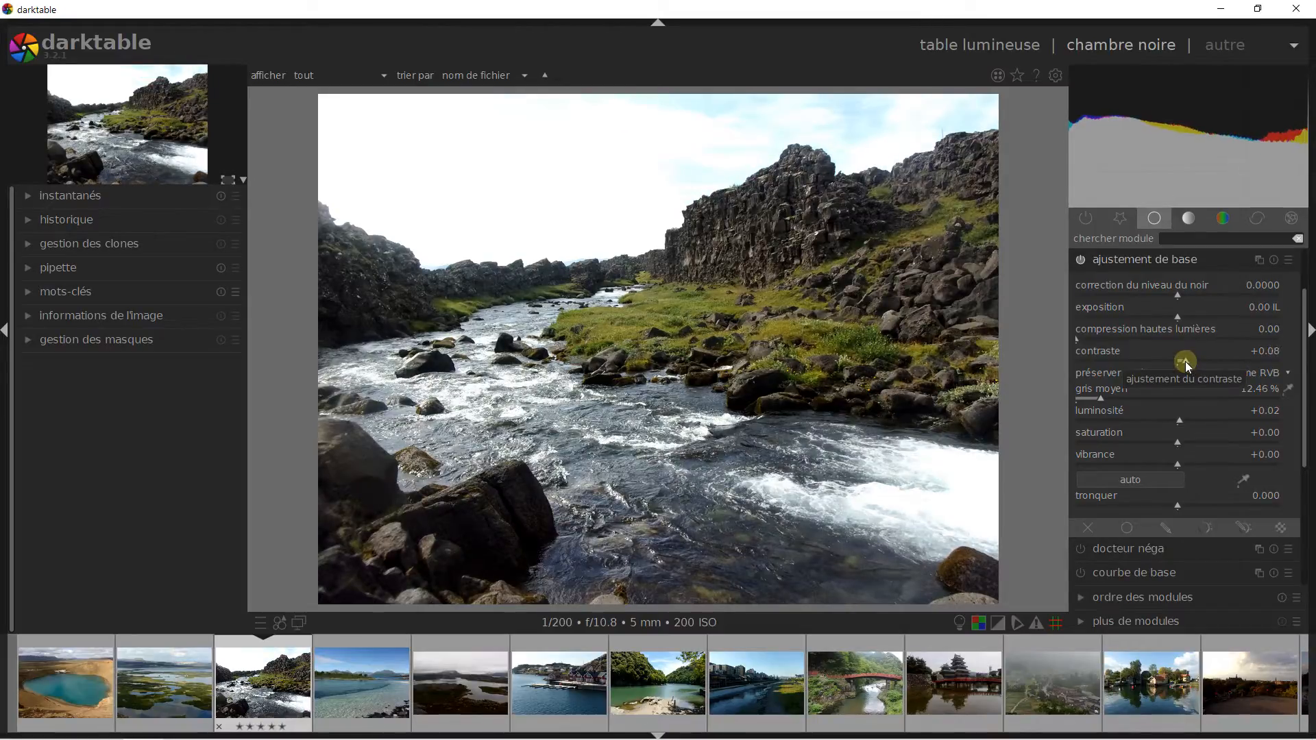
Step: Fine-tune the black level correction to 0.0013, the saturation to +0.13 and the vibrance to +0.11
click(1182, 295)
drag(1182, 294, 1180, 295)
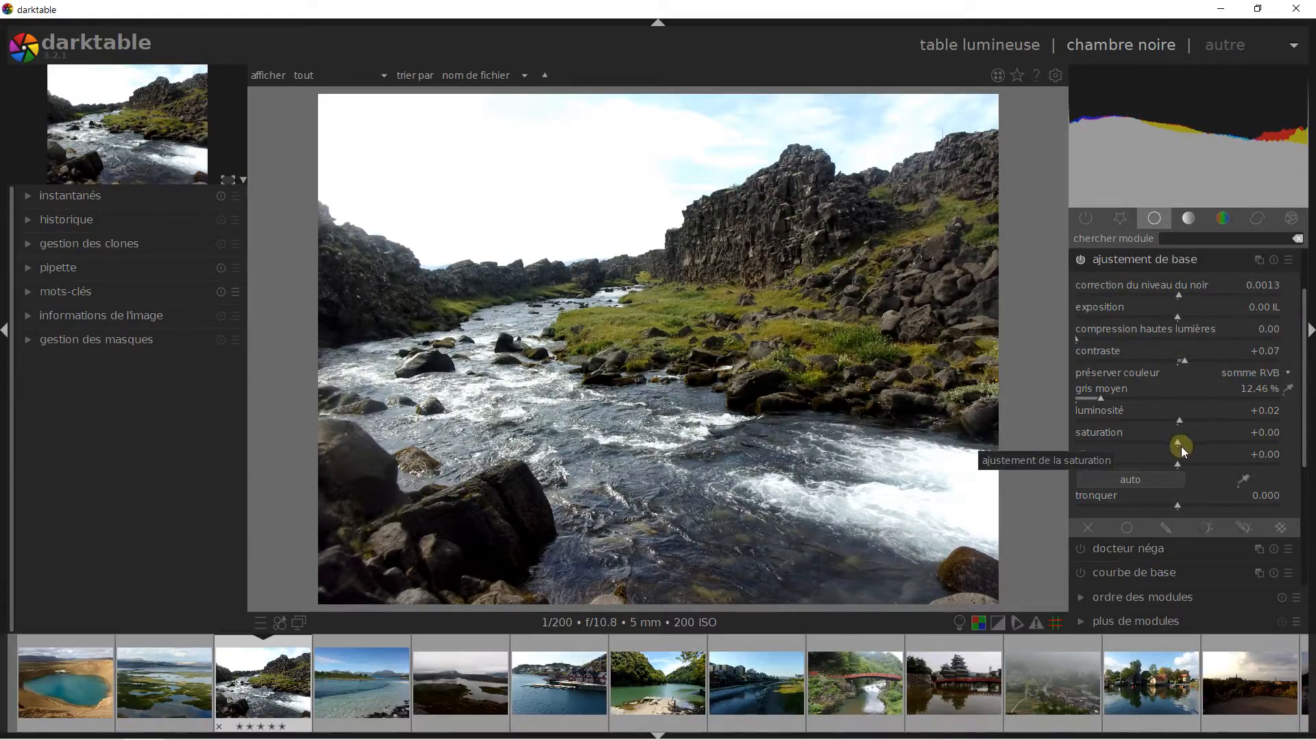
drag(1186, 447, 1191, 442)
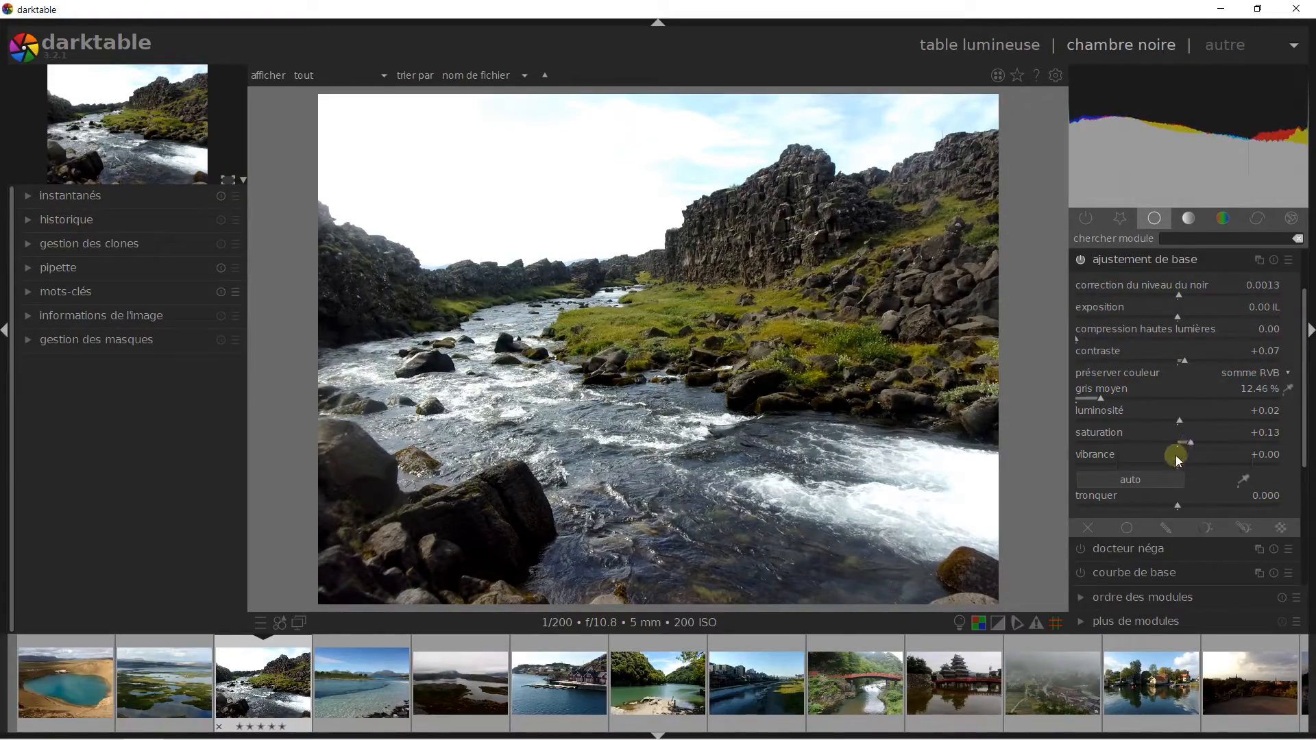
drag(1182, 463, 1190, 477)
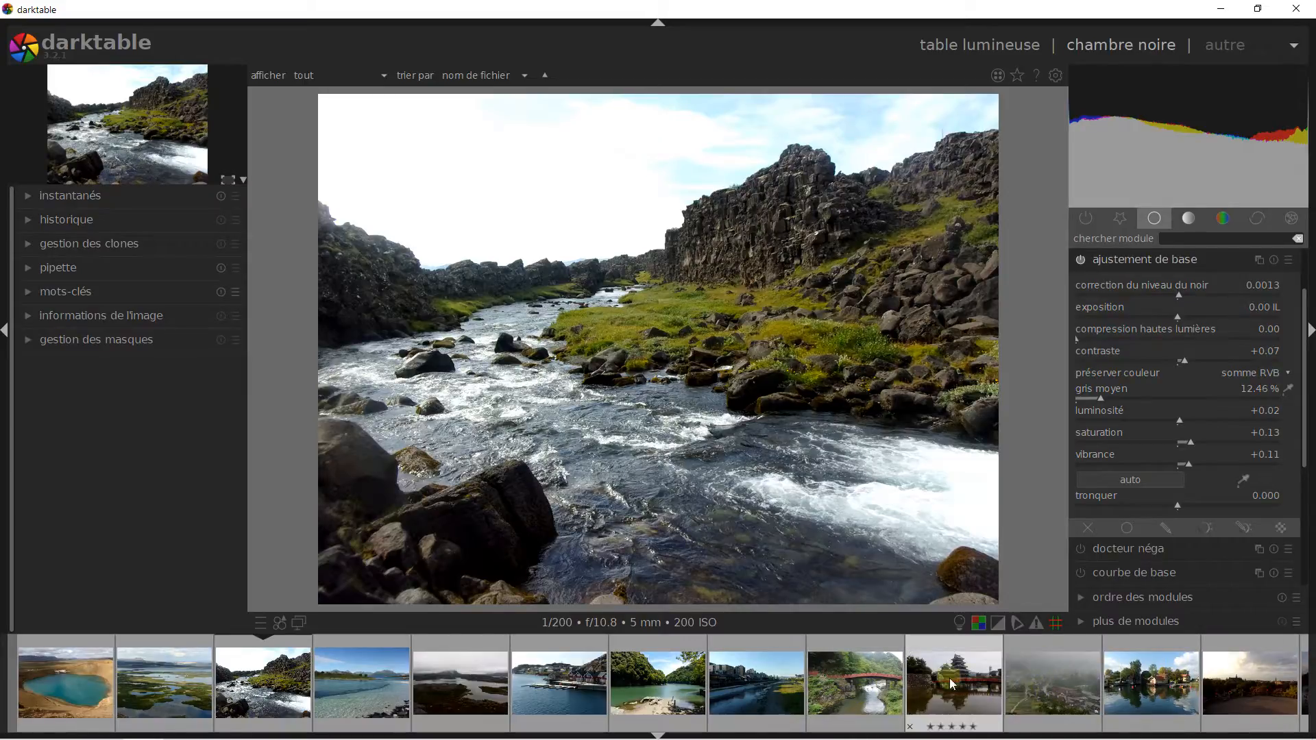
Step: Find the dark photo of the boat harbour at dusk in the filmstrip and open it for editing
scroll(975, 675, up, 6)
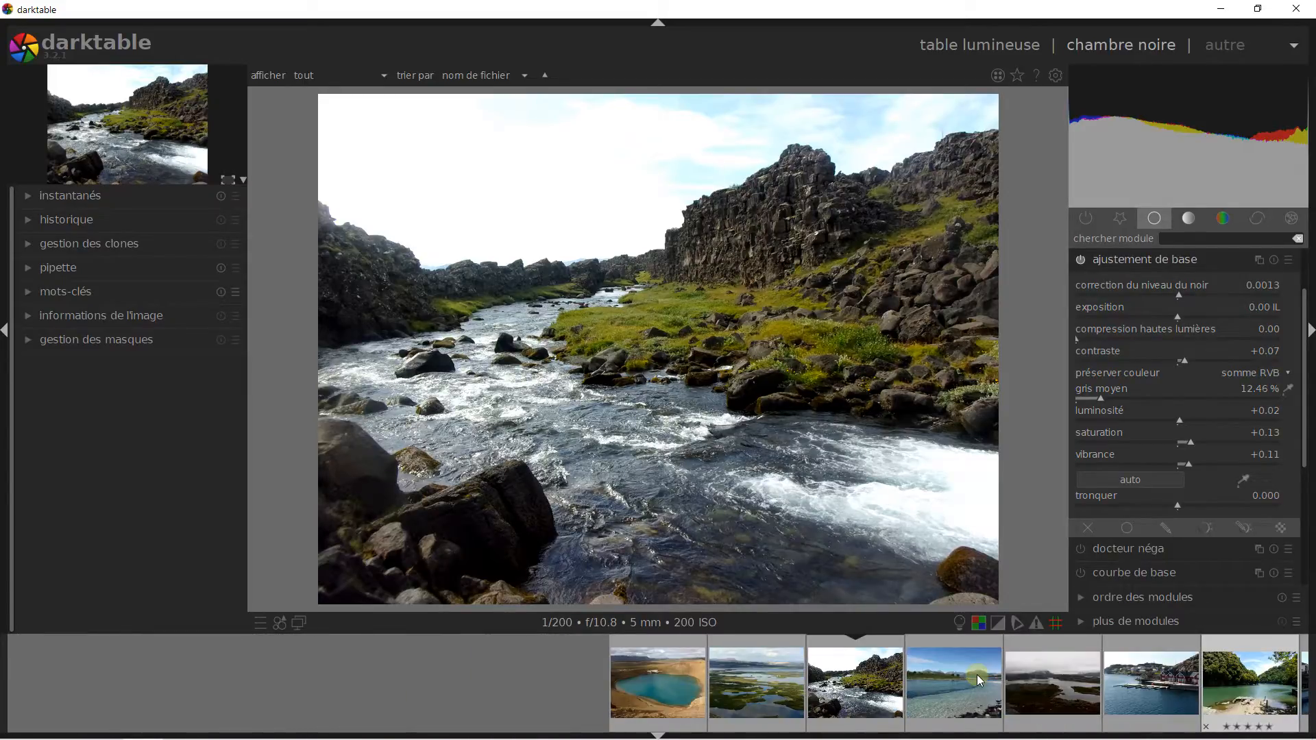
scroll(1093, 668, down, 11)
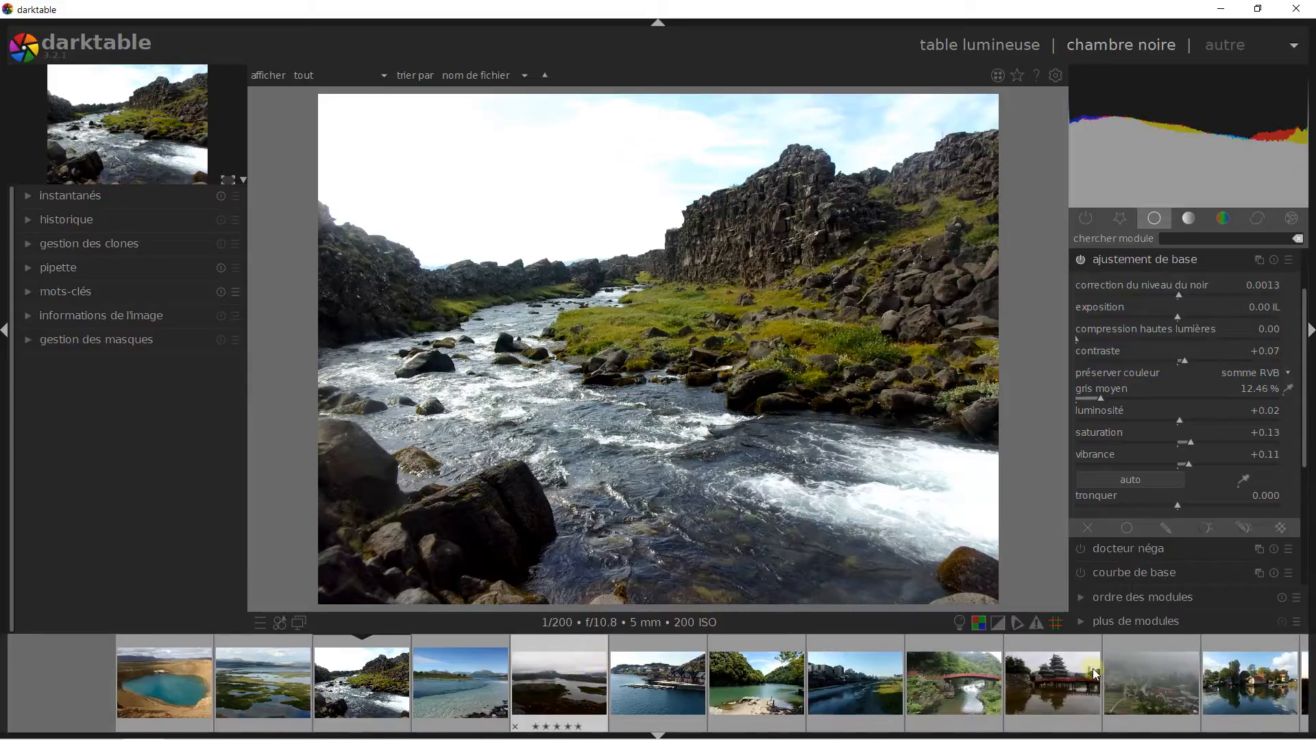
scroll(1092, 668, up, 1)
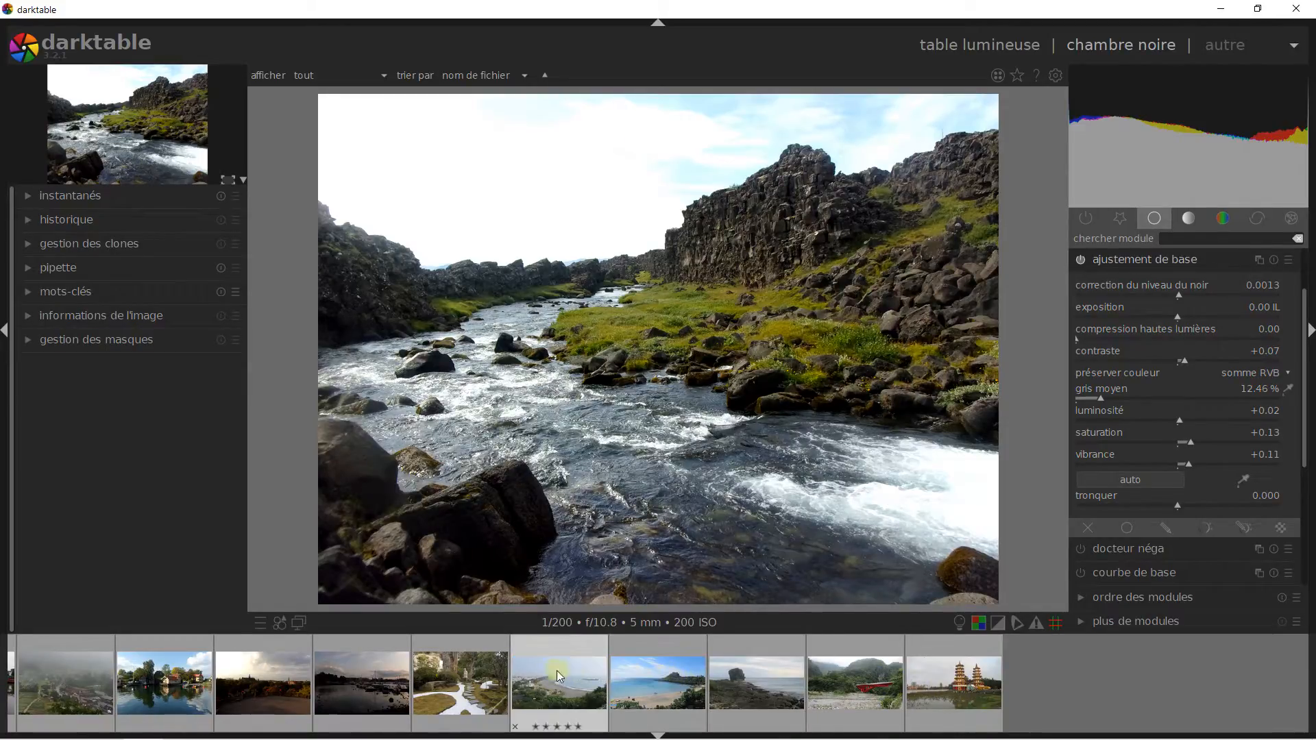
scroll(468, 668, up, 1)
scroll(467, 667, up, 1)
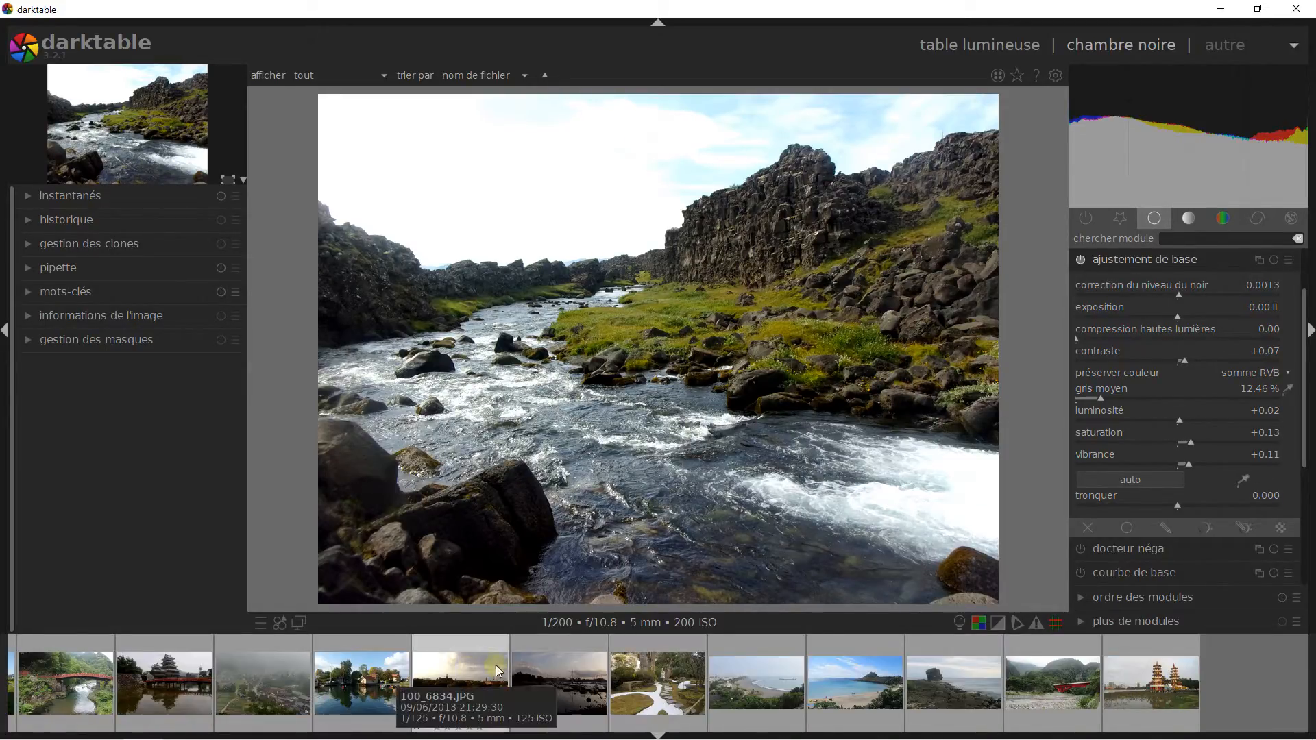
click(545, 667)
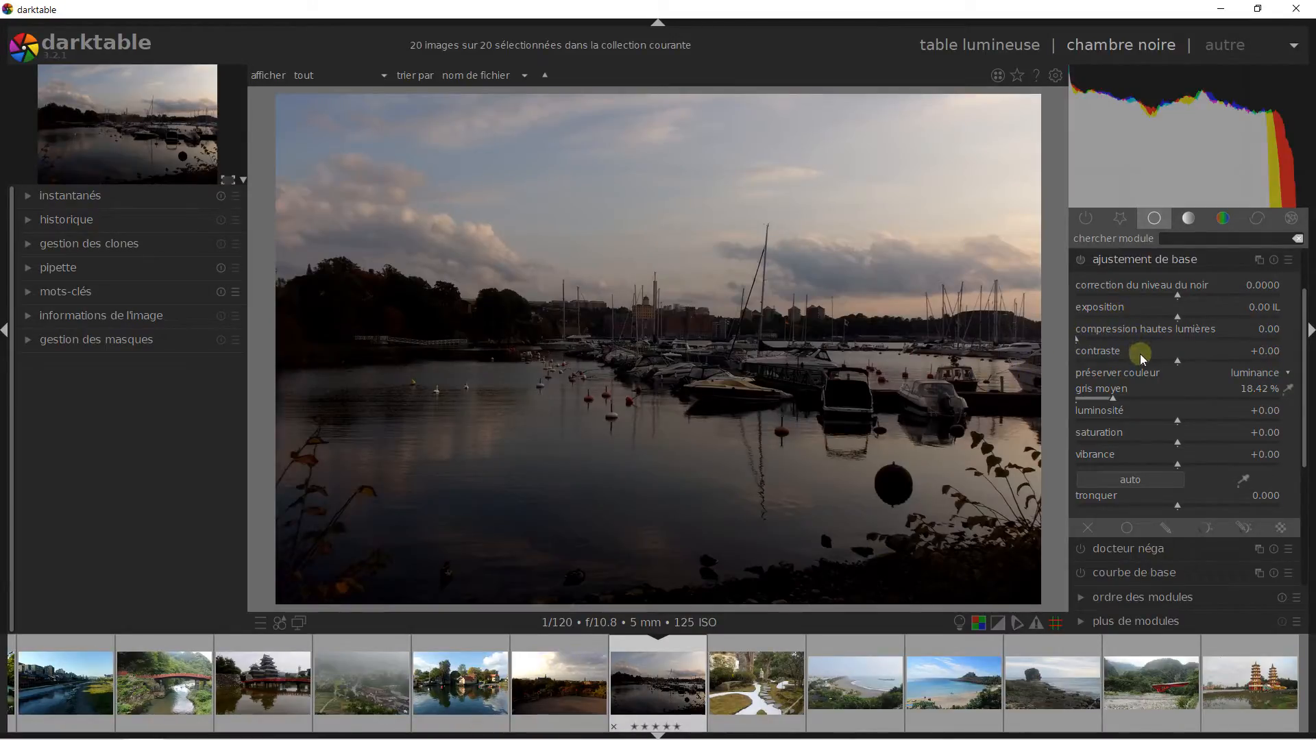
Step: Raise the harbour photo's contrast to +0.05 and its exposure to 0.83 IL
scroll(1142, 352, up, 1)
scroll(1179, 296, down, 1)
scroll(1180, 300, down, 1)
double_click(1174, 300)
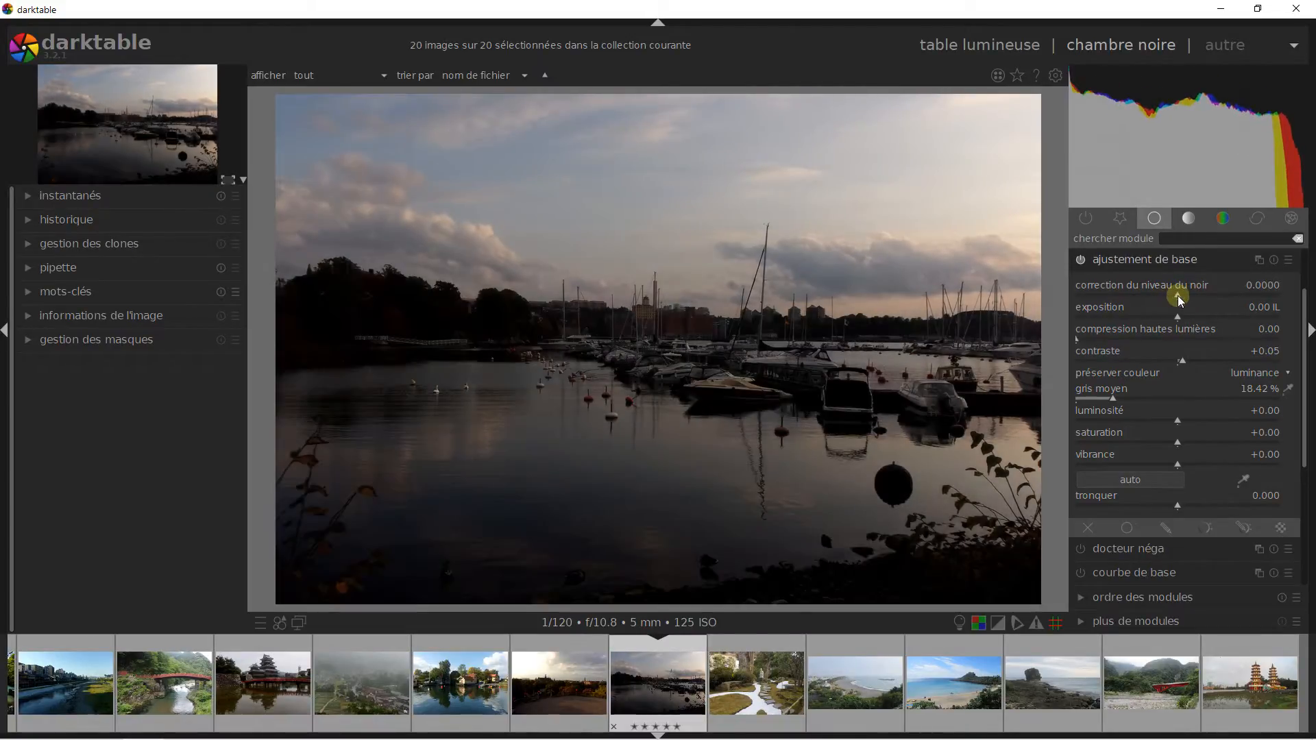
drag(1177, 318, 1197, 320)
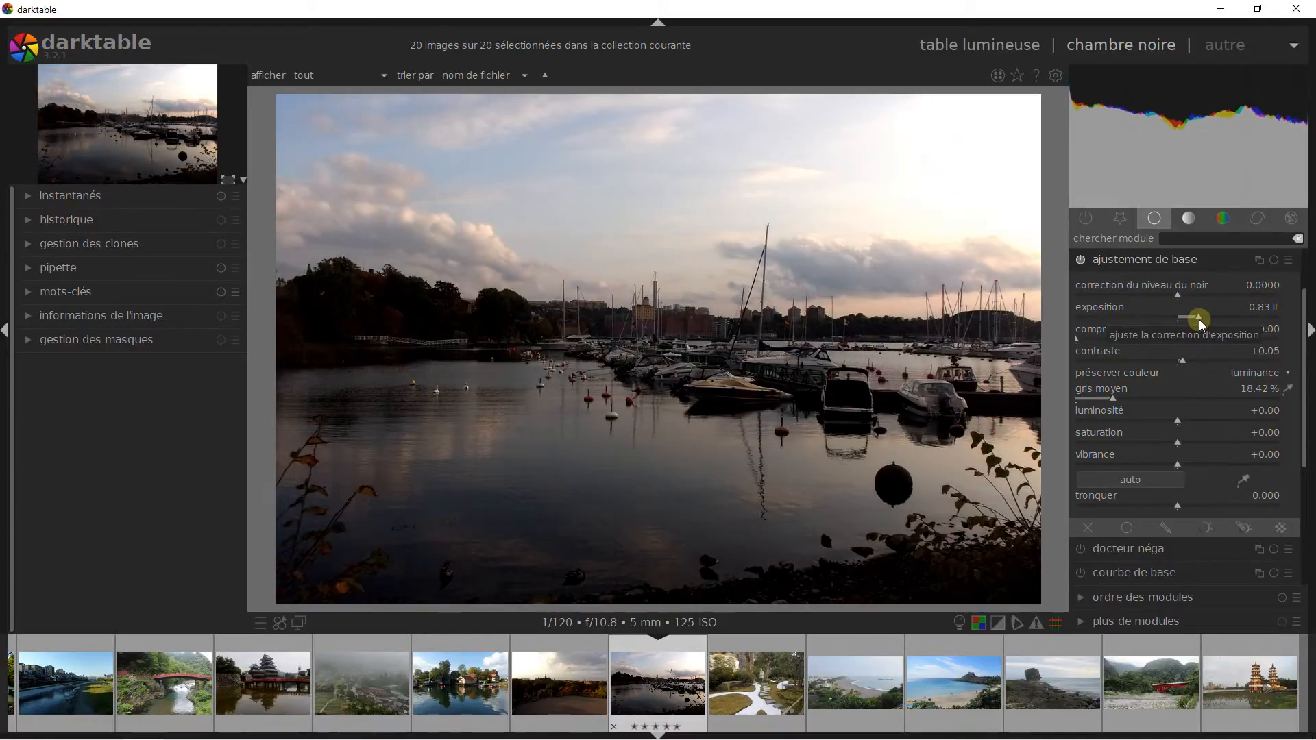
Step: Lower the harbour photo's contrast to -0.10 and reduce its exposure to 0.72 IL
mouse_move(1174, 364)
mouse_down()
mouse_move(1160, 361)
mouse_move(1175, 364)
mouse_up()
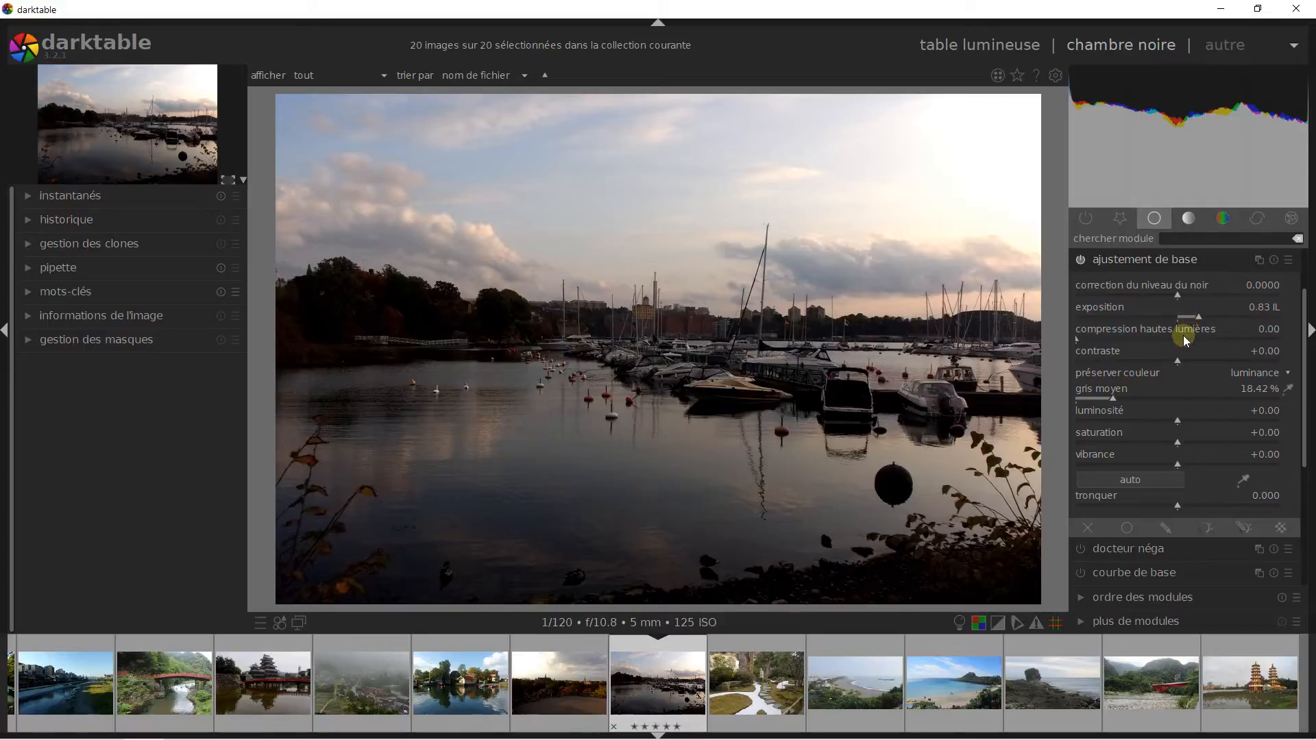
mouse_move(1178, 363)
mouse_down()
mouse_move(1218, 361)
mouse_move(1128, 363)
mouse_move(1166, 367)
mouse_up()
drag(1198, 318, 1195, 318)
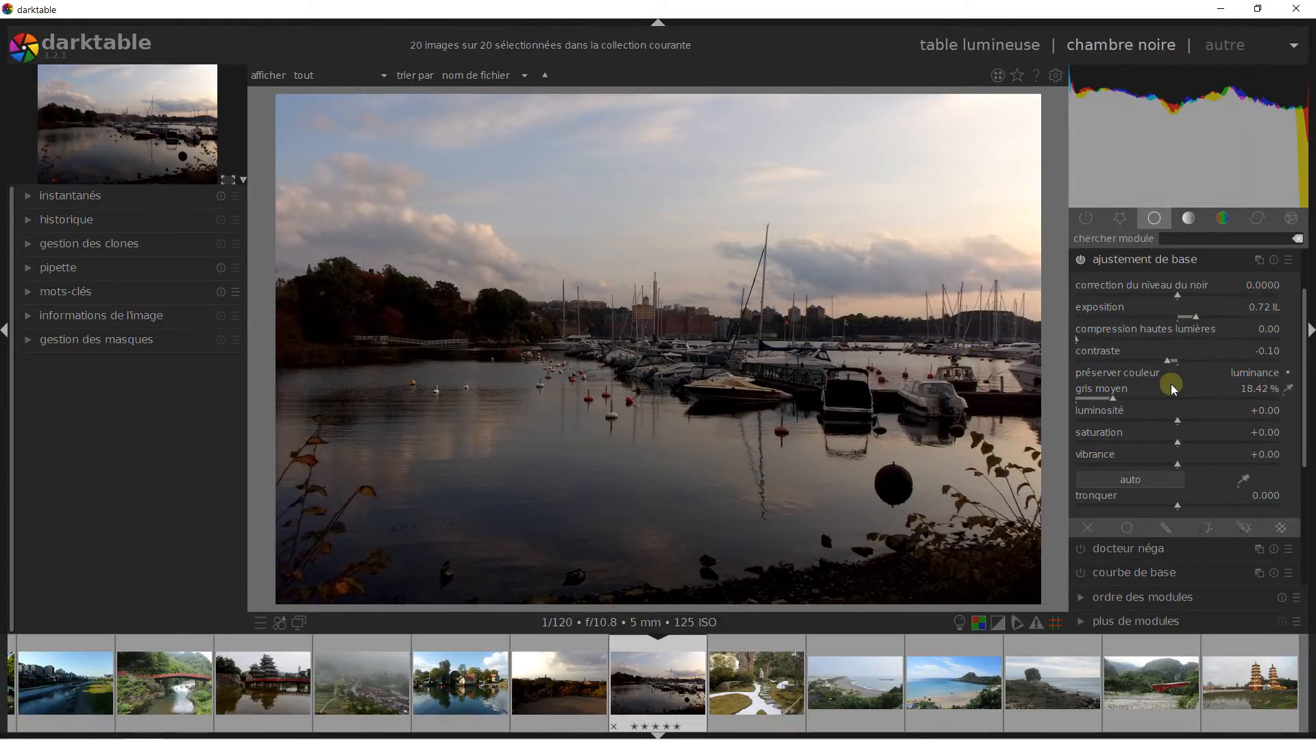
Step: Set the harbour photo's middle grey to 17.92 %, brightness to +0.03, saturation to +0.15 and exposure to 0.54 IL
drag(1176, 420, 1191, 447)
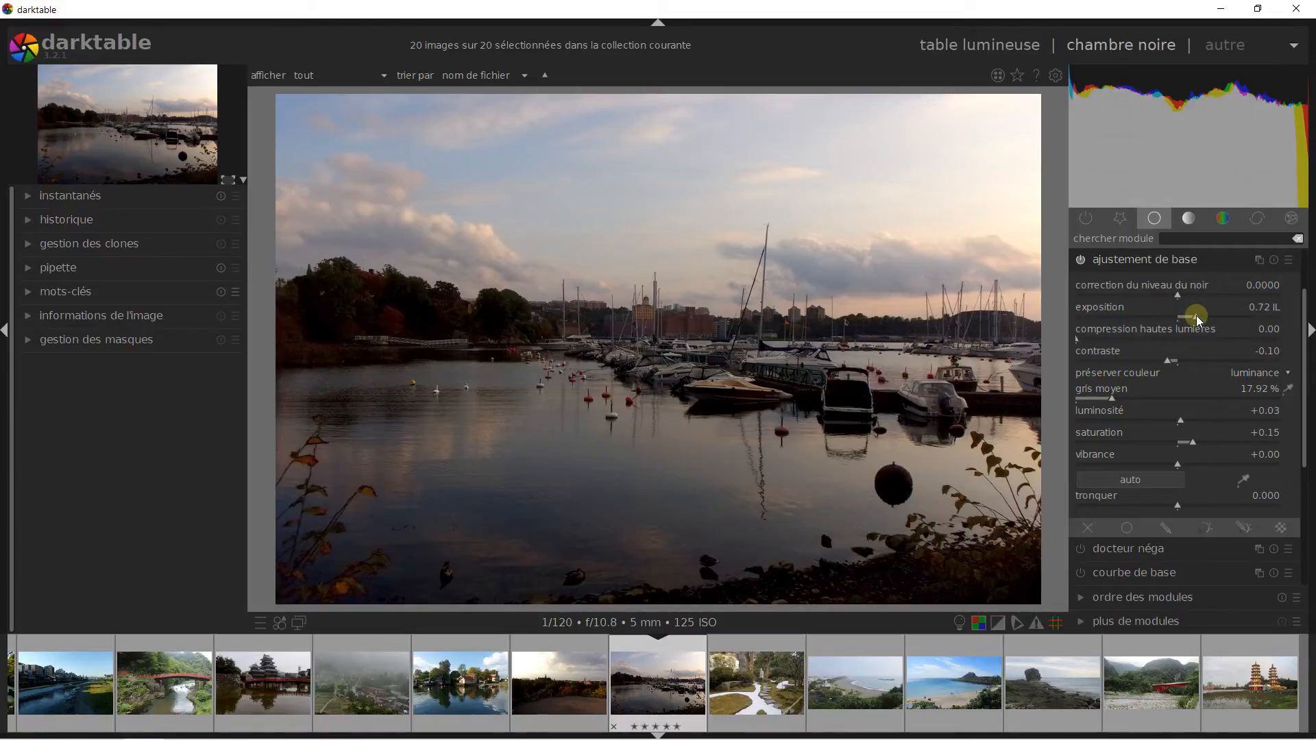
drag(1195, 315, 1191, 315)
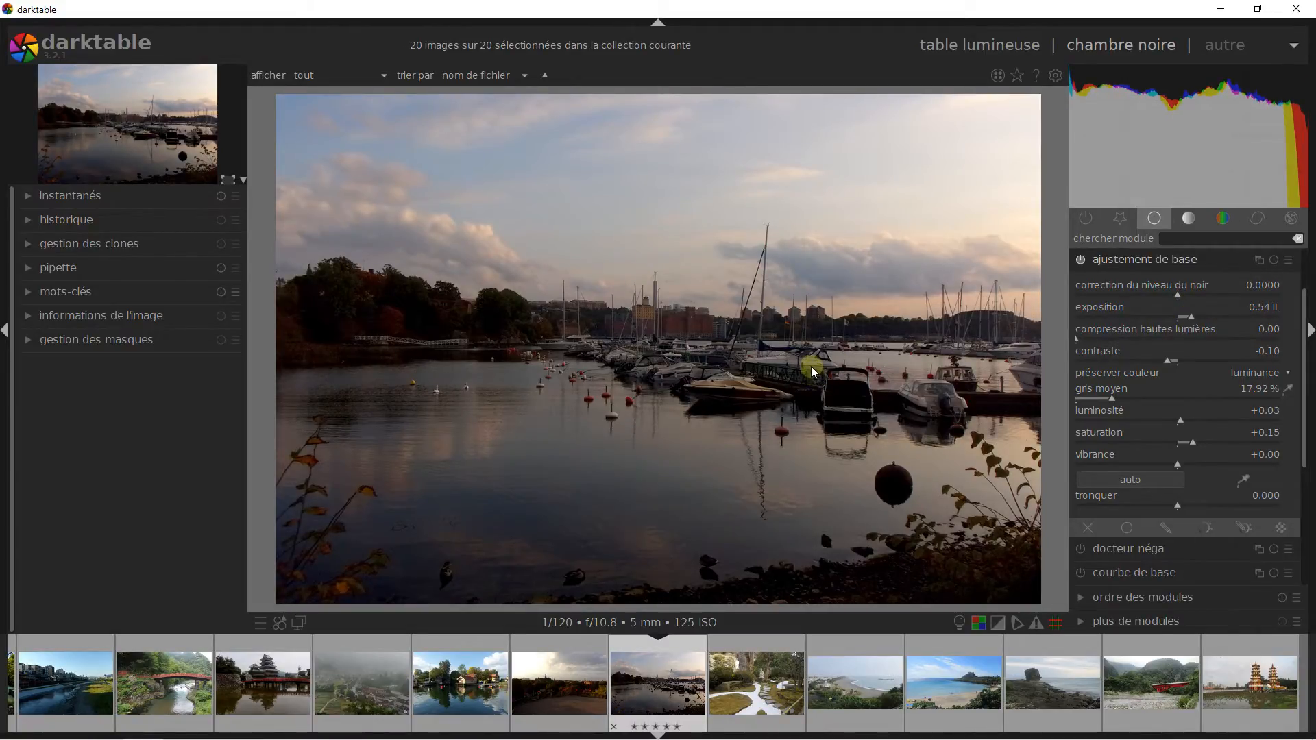
Step: Open the photo of the wooden houses beside the water and boost its saturation to +0.35 and vibrance to +0.40
click(474, 671)
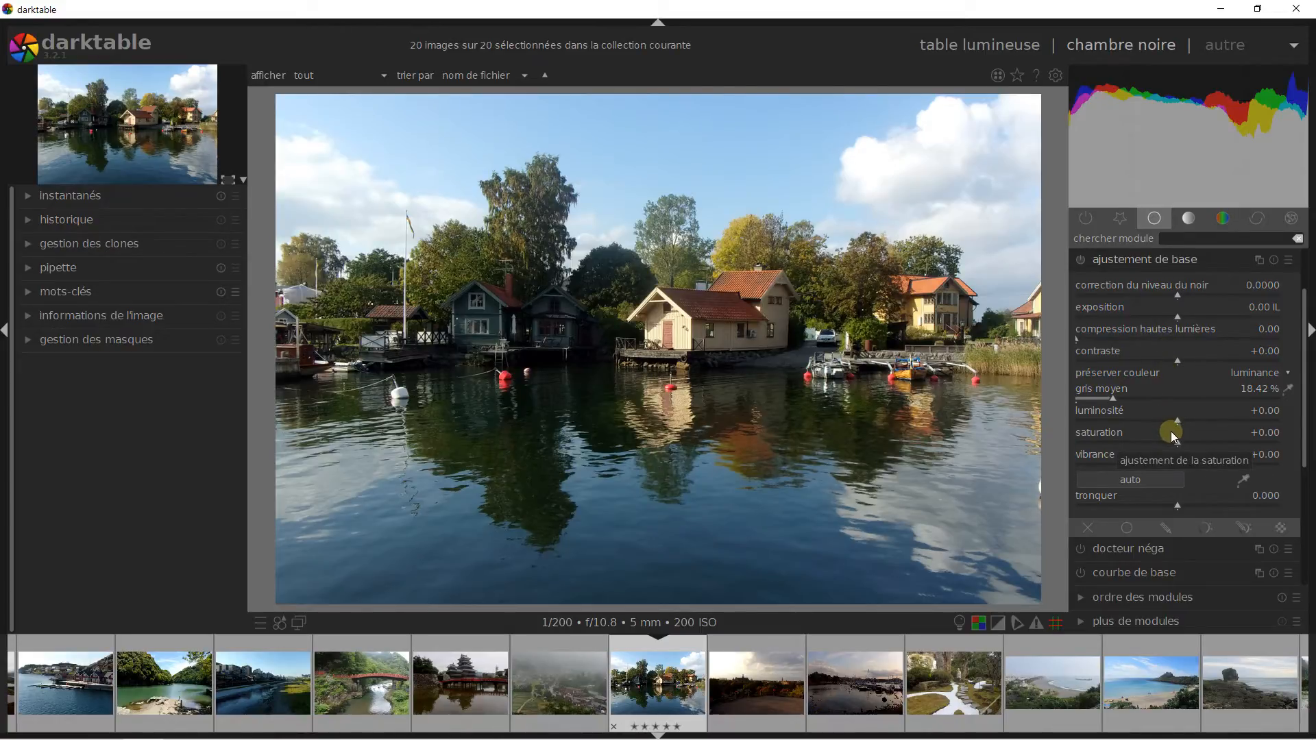
drag(1180, 432, 1232, 463)
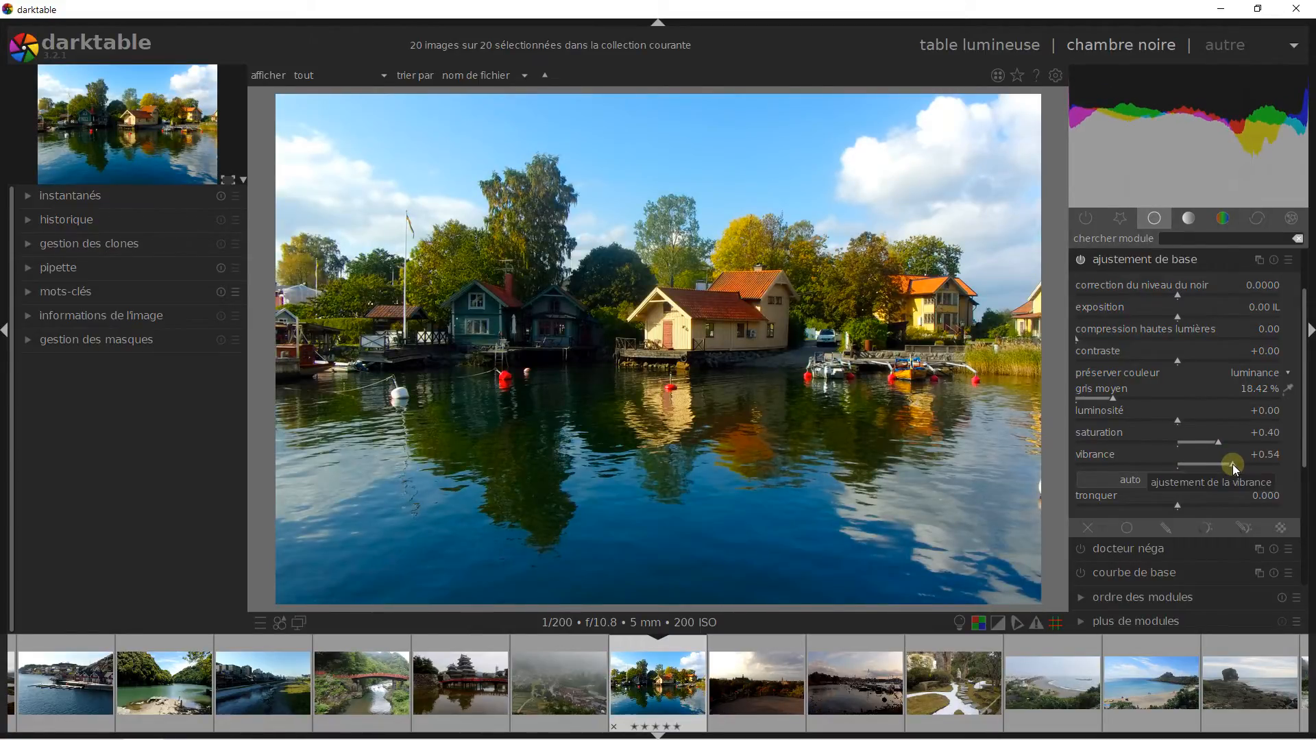
click(1213, 442)
click(1219, 461)
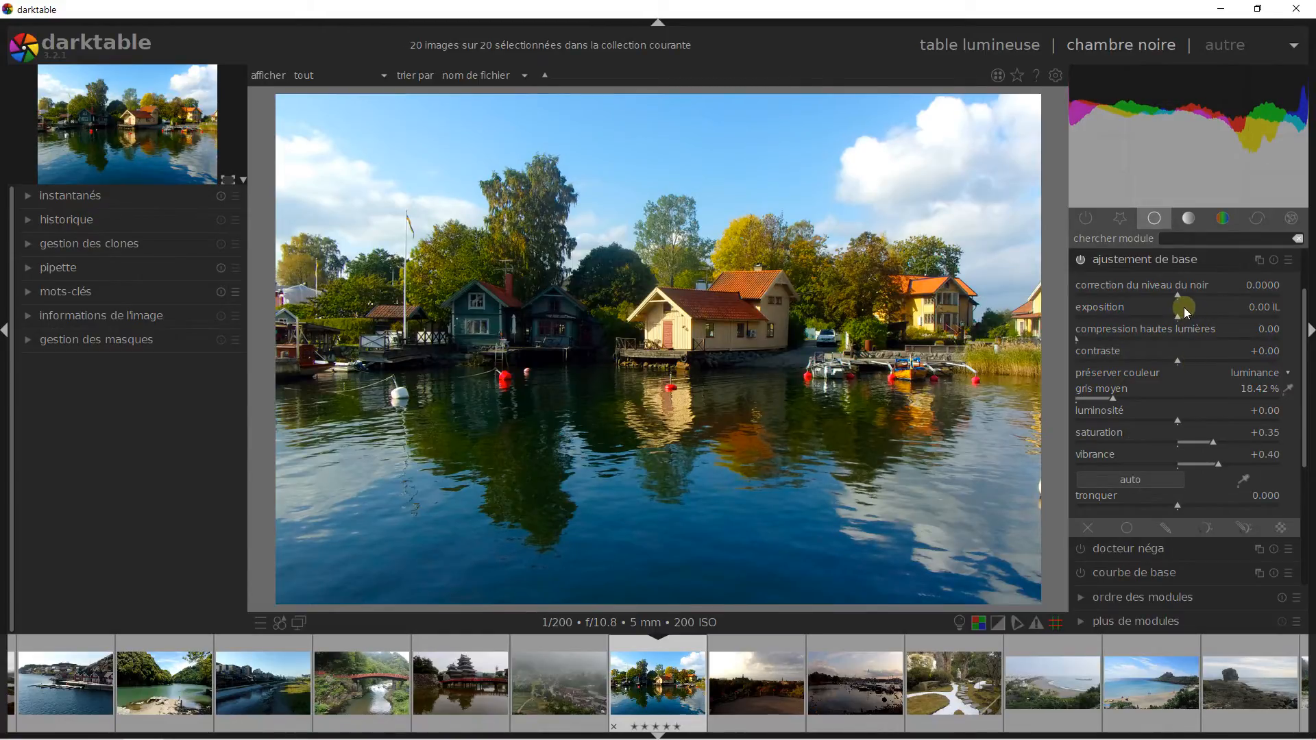
Step: Raise the house photo's contrast to +0.07 and moderate its saturation to +0.18 and vibrance to +0.23
click(1183, 361)
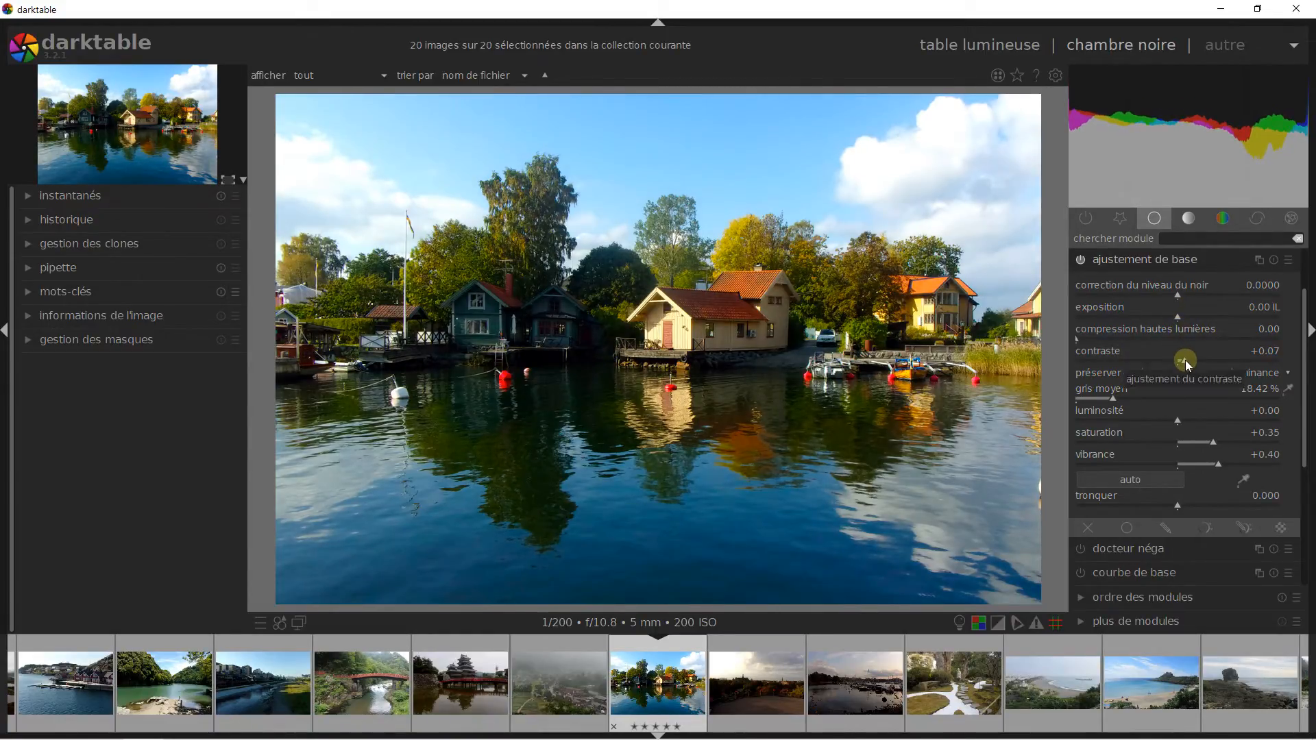
click(1195, 442)
click(1195, 445)
click(1195, 459)
click(1202, 460)
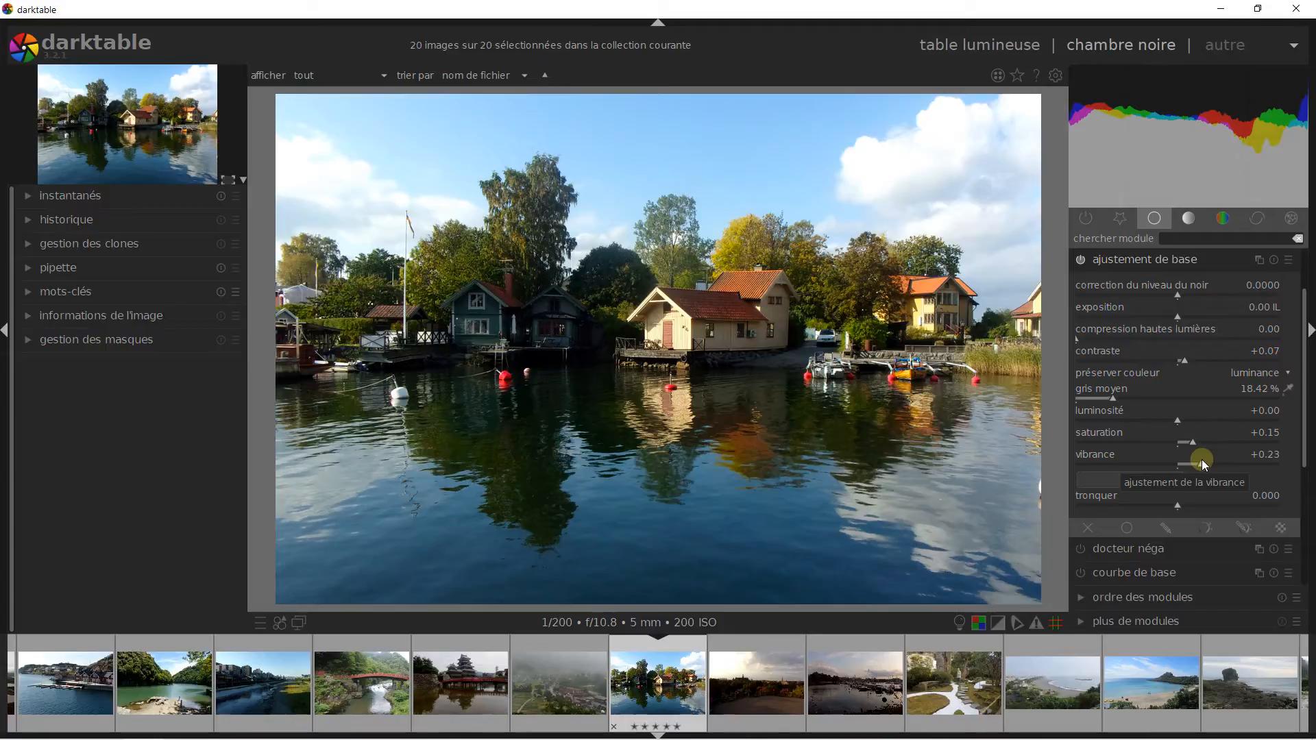
click(1195, 443)
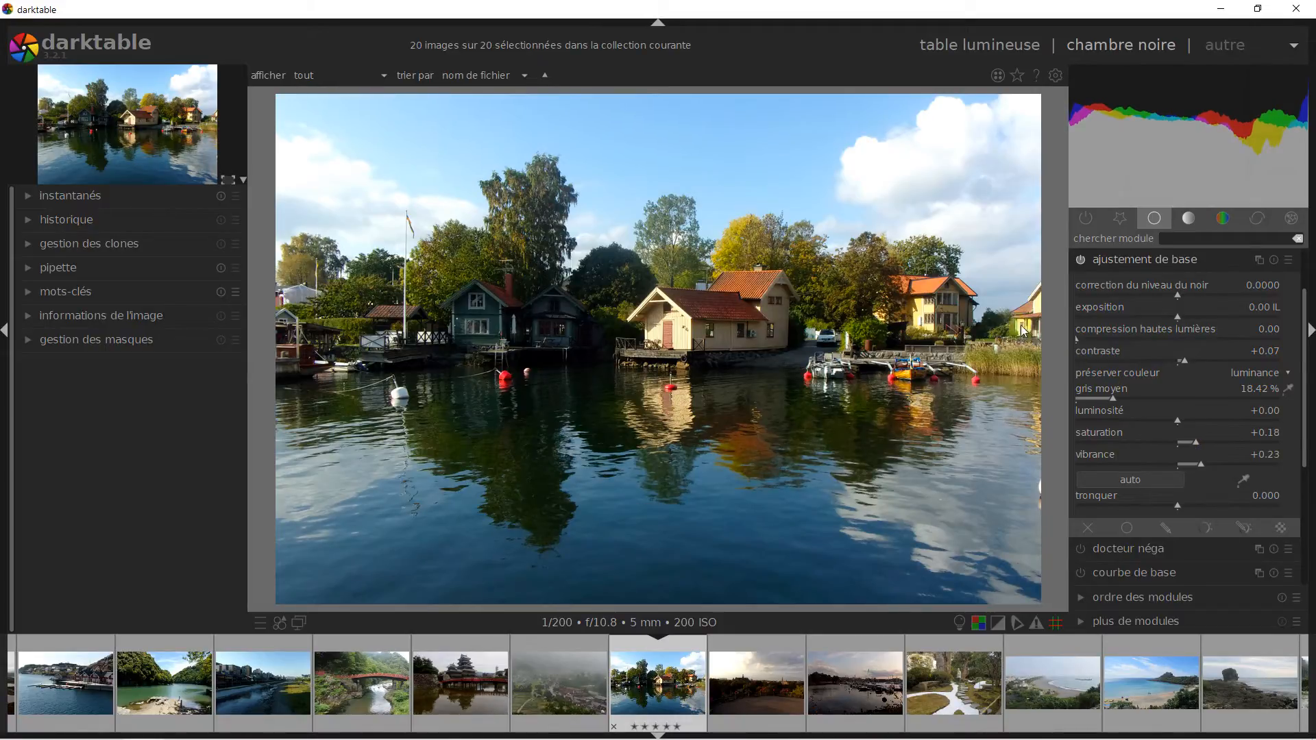
click(1121, 287)
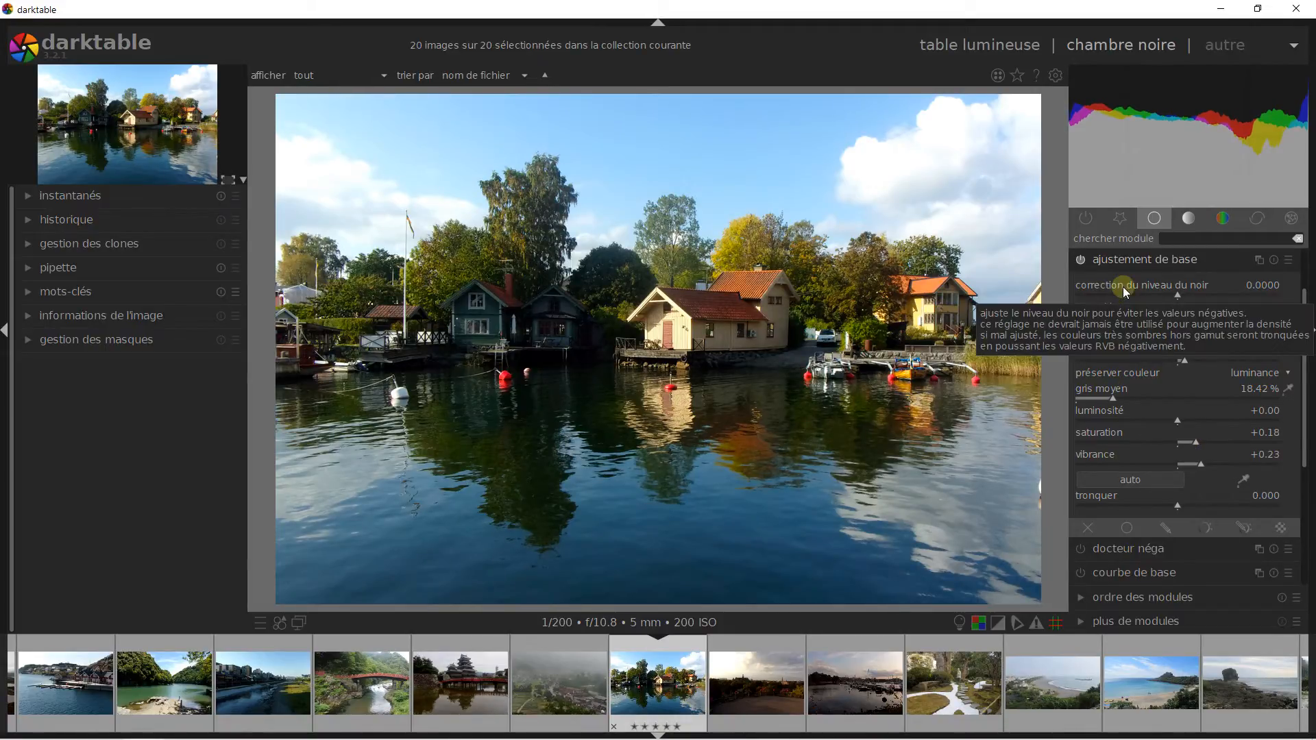